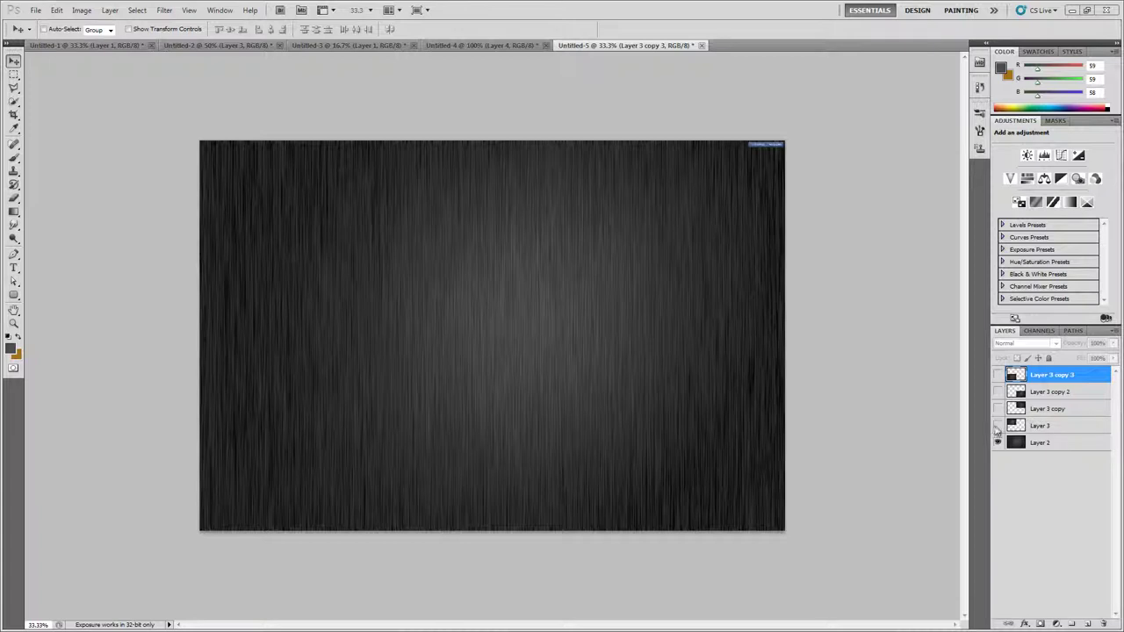
# - Show the four tiled Layer 3 copies to examine how the texture repeats, and hide them again
pyautogui.click(998, 425)
pyautogui.click(998, 408)
pyautogui.click(997, 392)
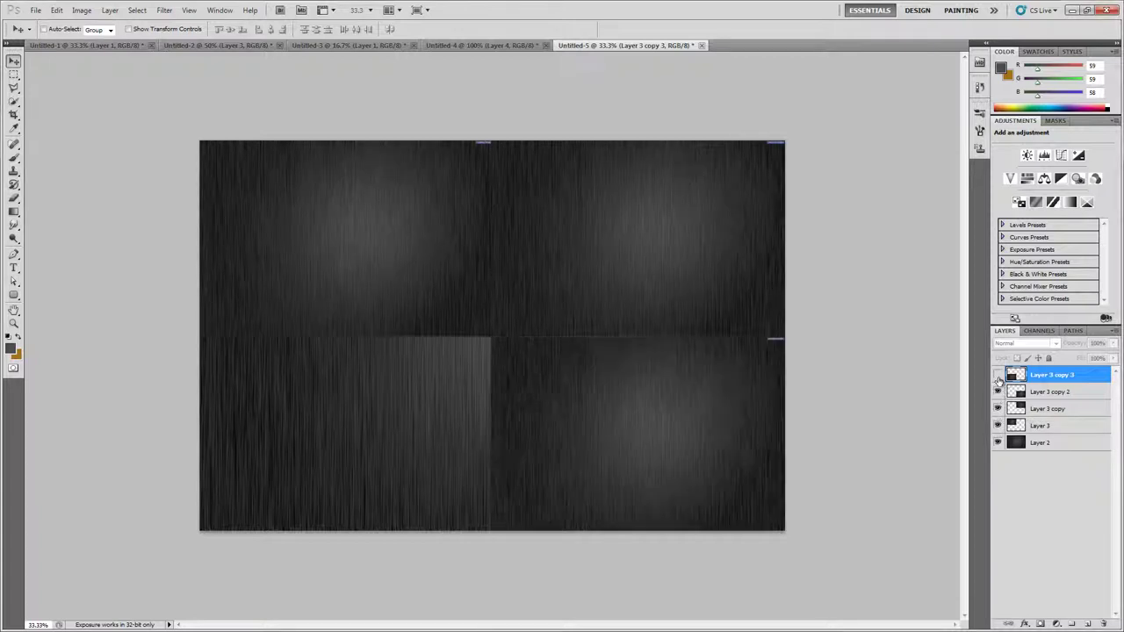
pyautogui.click(997, 375)
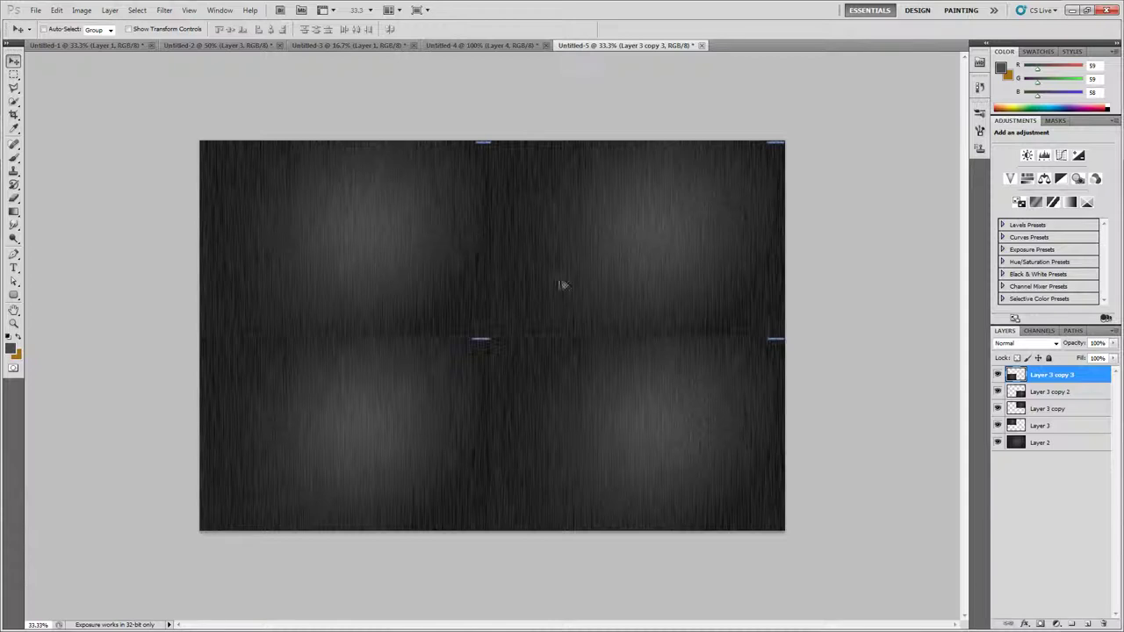
pyautogui.moveTo(998, 425); pyautogui.dragTo(998, 375)
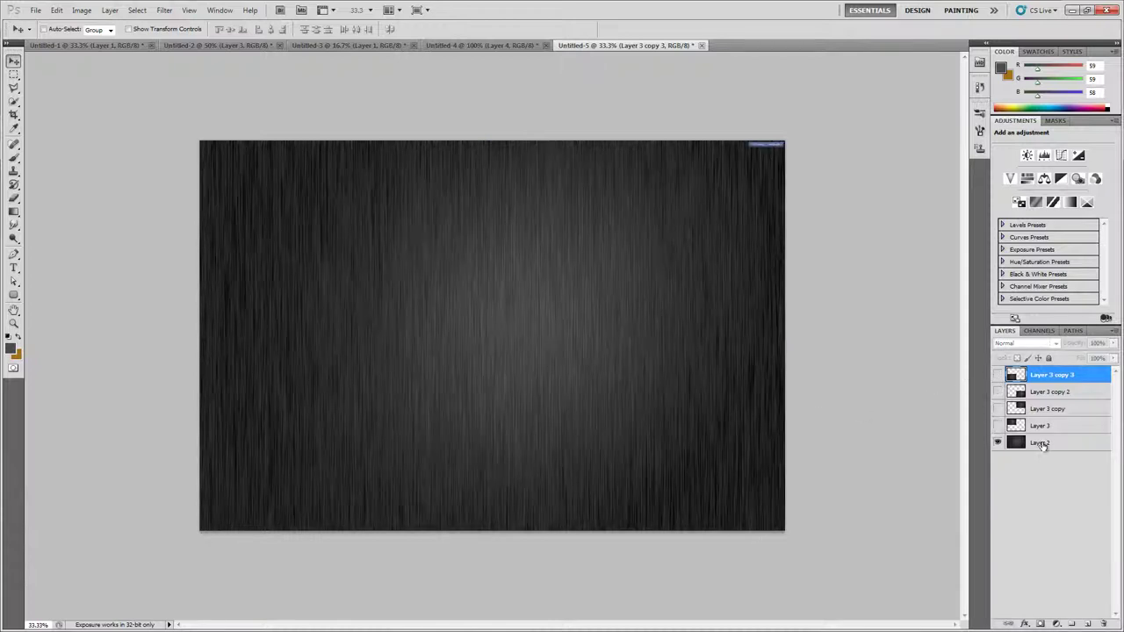
# - Apply a High Pass filter with a radius of 7.4 pixels to Layer 2
pyautogui.click(1050, 443)
pyautogui.click(164, 10)
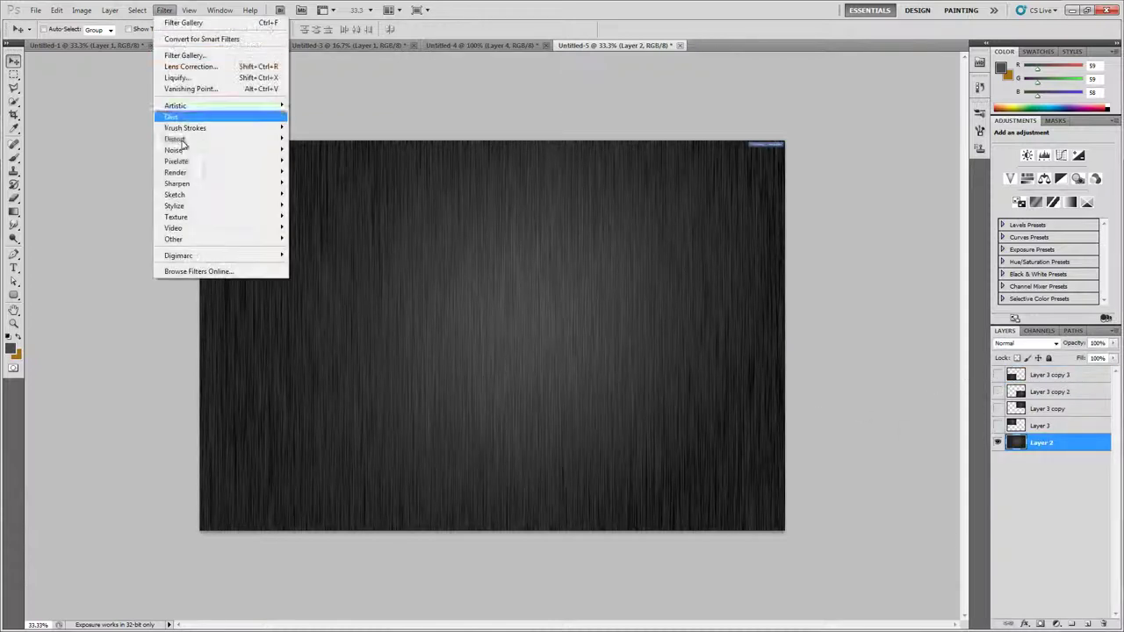
pyautogui.moveTo(180, 240)
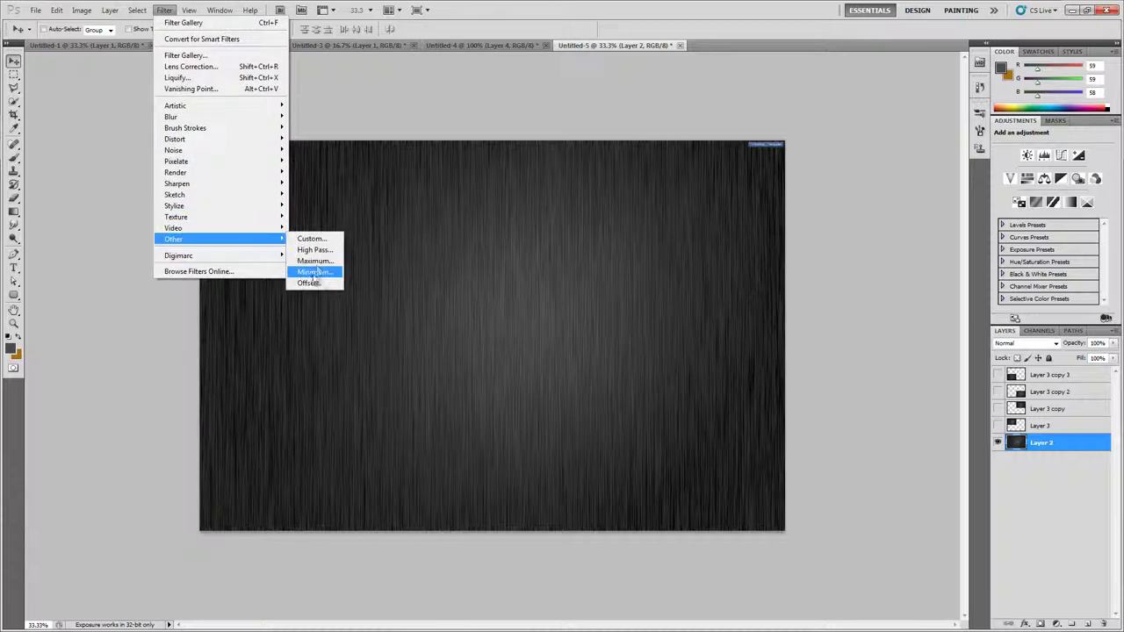
pyautogui.click(314, 250)
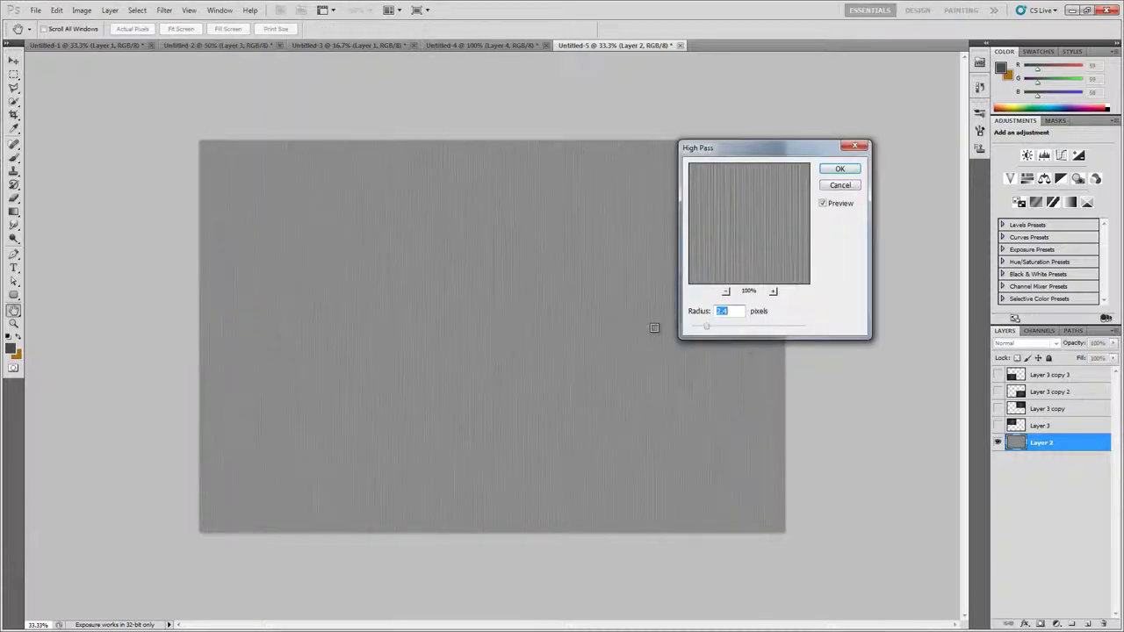
pyautogui.moveTo(705, 332); pyautogui.dragTo(735, 331)
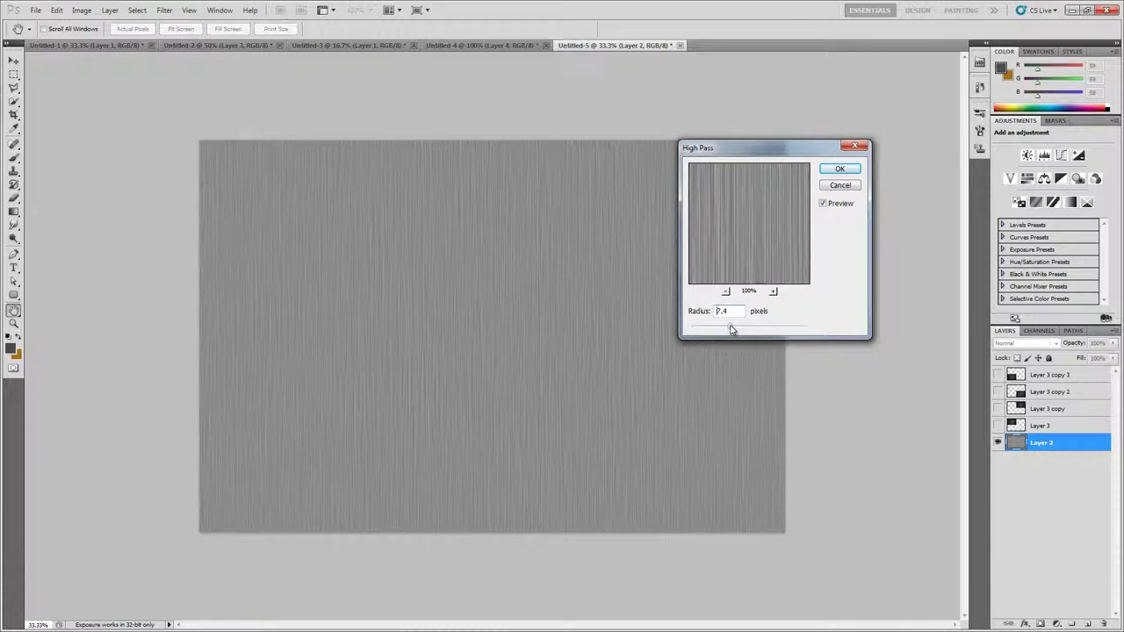
pyautogui.click(836, 170)
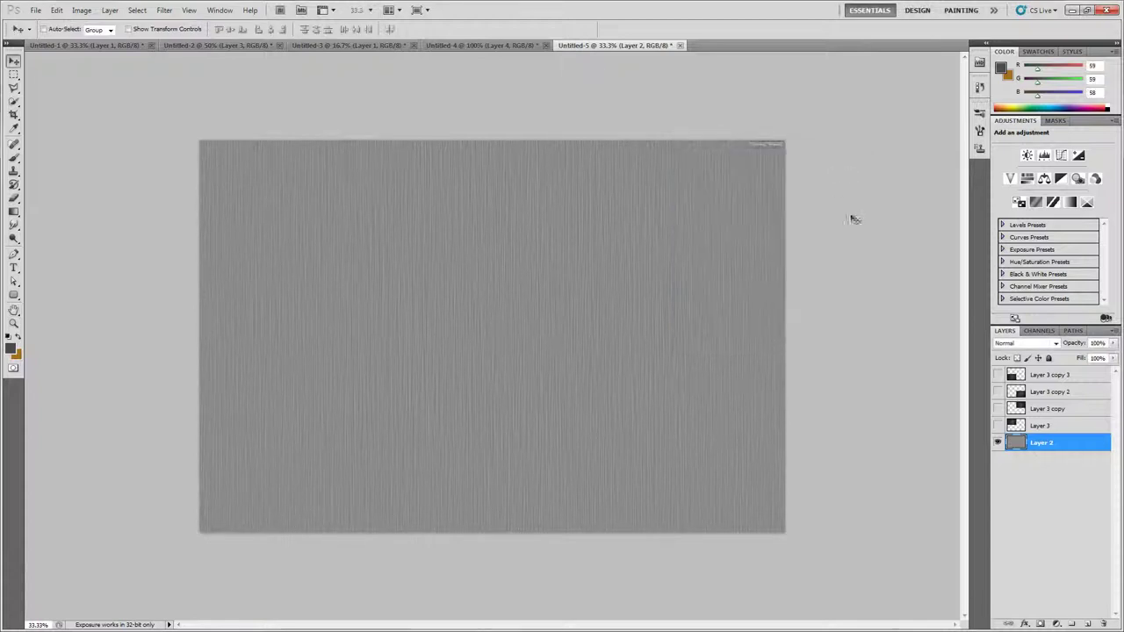
# - Add a new empty layer beneath Layer 2 and hide Layer 2
pyautogui.click(1087, 624)
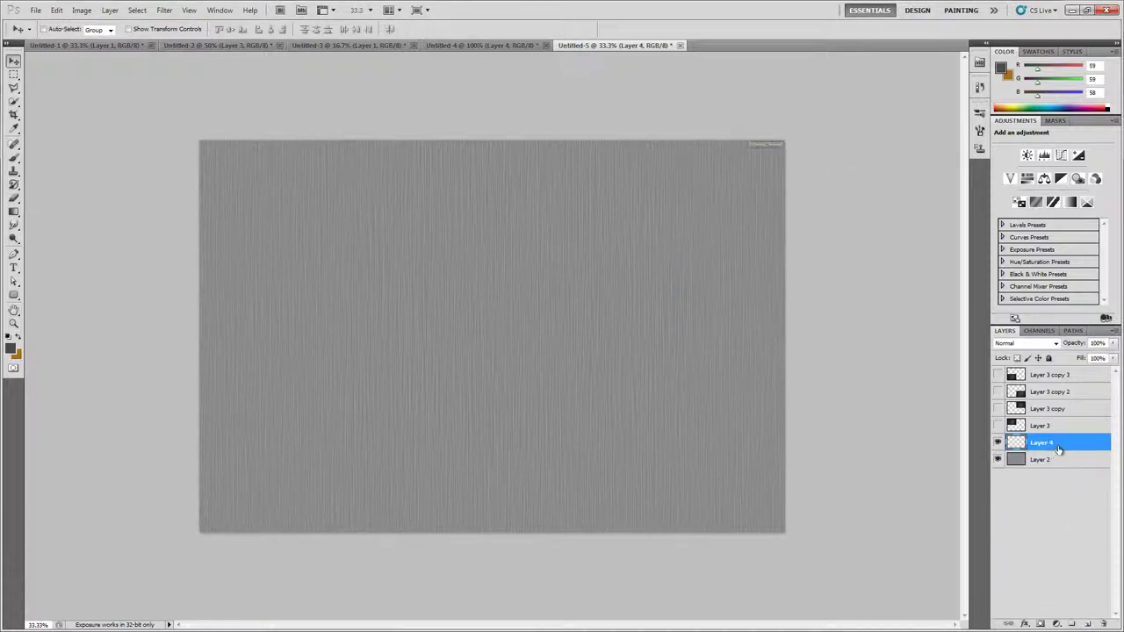
pyautogui.moveTo(1054, 447); pyautogui.dragTo(1053, 470)
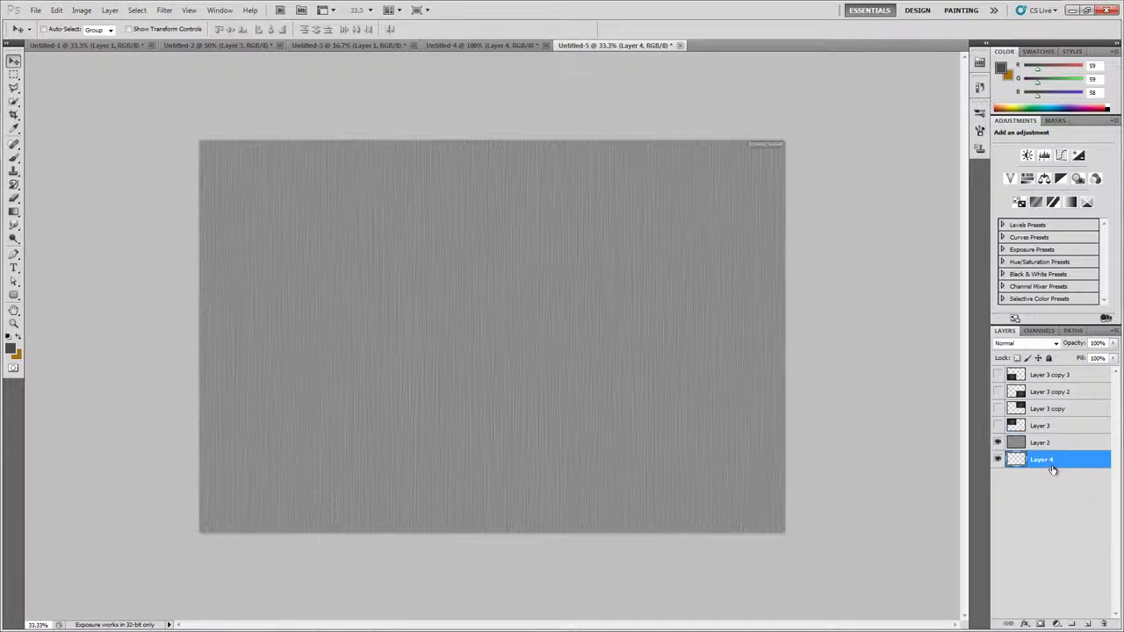
pyautogui.click(998, 442)
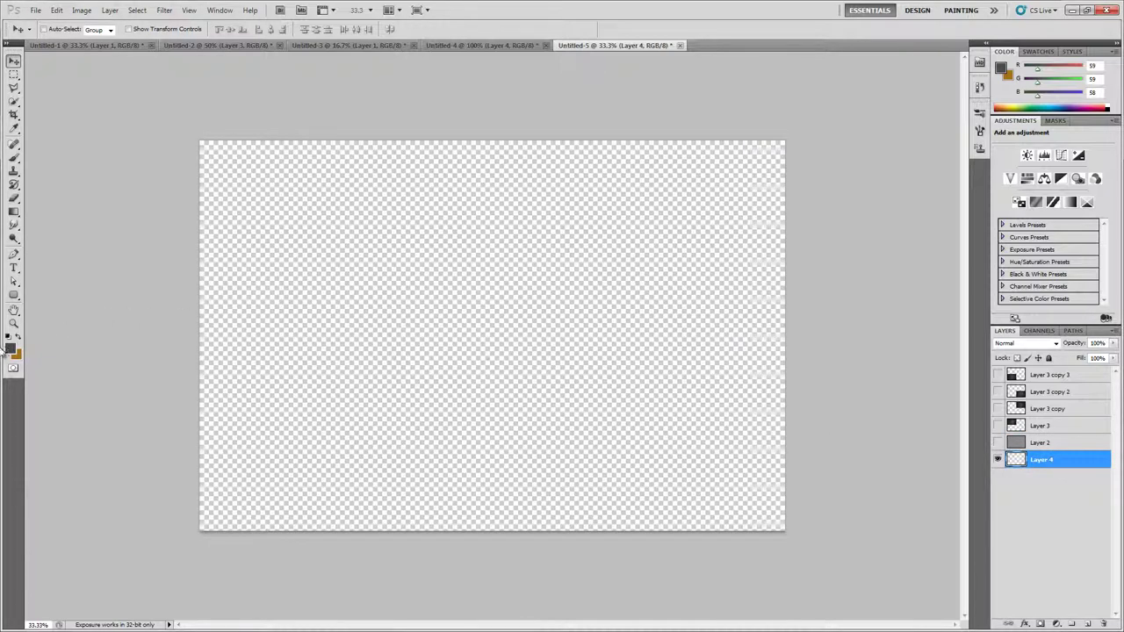
# - Set the foreground colour to the dark grey-blue 3f4051 and fill the new empty layer with it
pyautogui.click(10, 350)
pyautogui.click(828, 154)
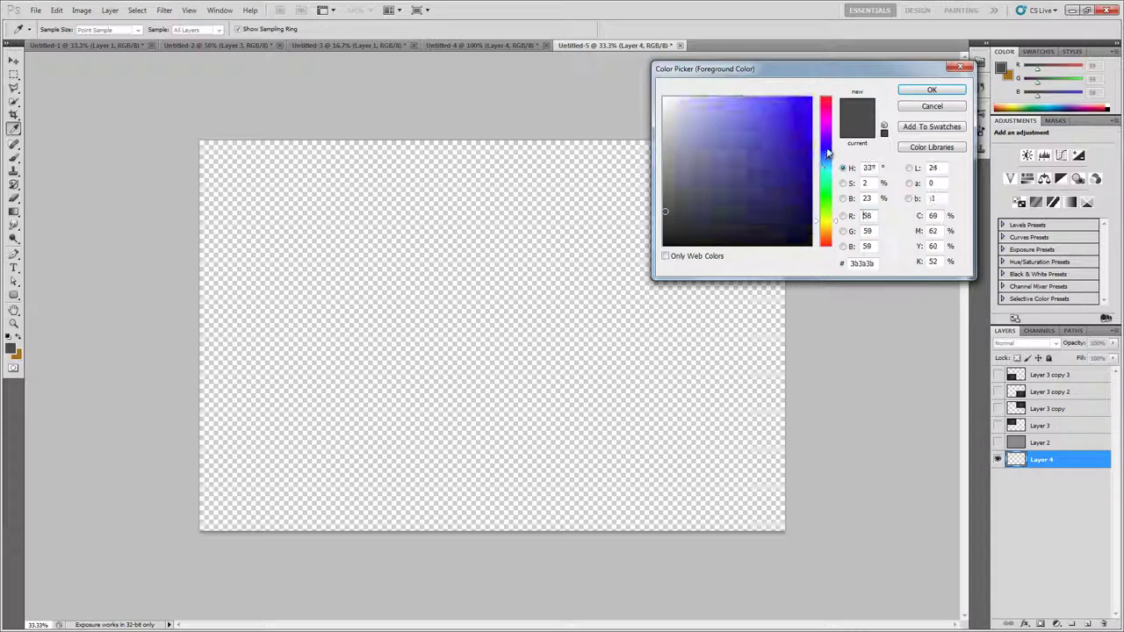
pyautogui.moveTo(765, 198); pyautogui.dragTo(695, 198)
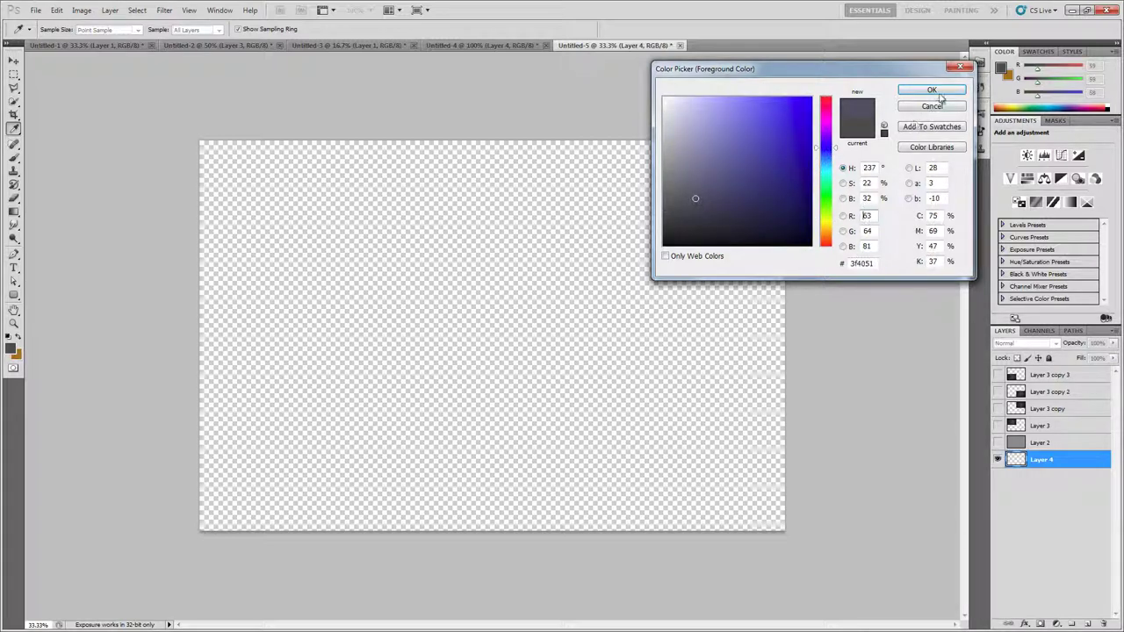
pyautogui.click(938, 92)
pyautogui.press('v')
pyautogui.hotkey('alt', 'BackSpace')
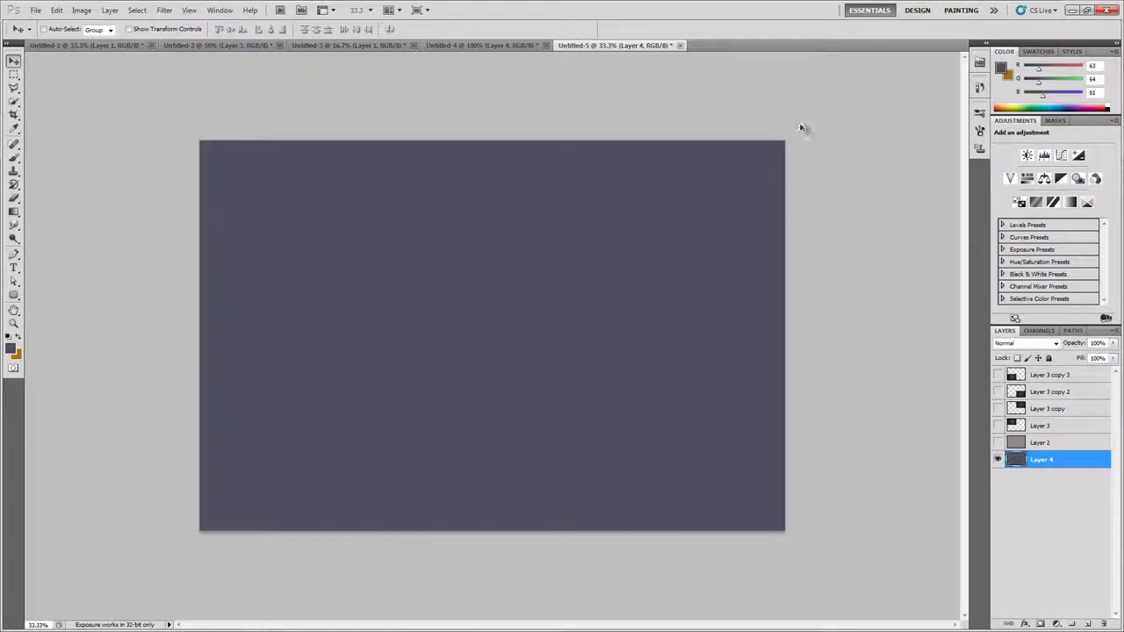
# - Show Layer 2 again and set its blend mode to Linear Light
pyautogui.press('m')
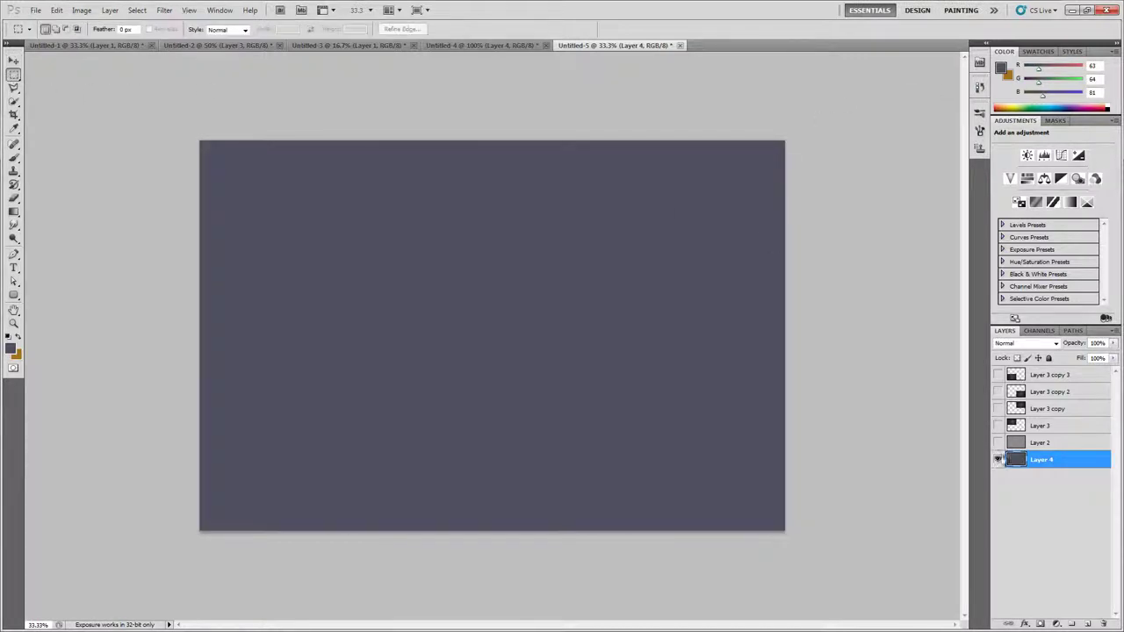
pyautogui.click(1046, 444)
pyautogui.click(998, 444)
pyautogui.click(1023, 344)
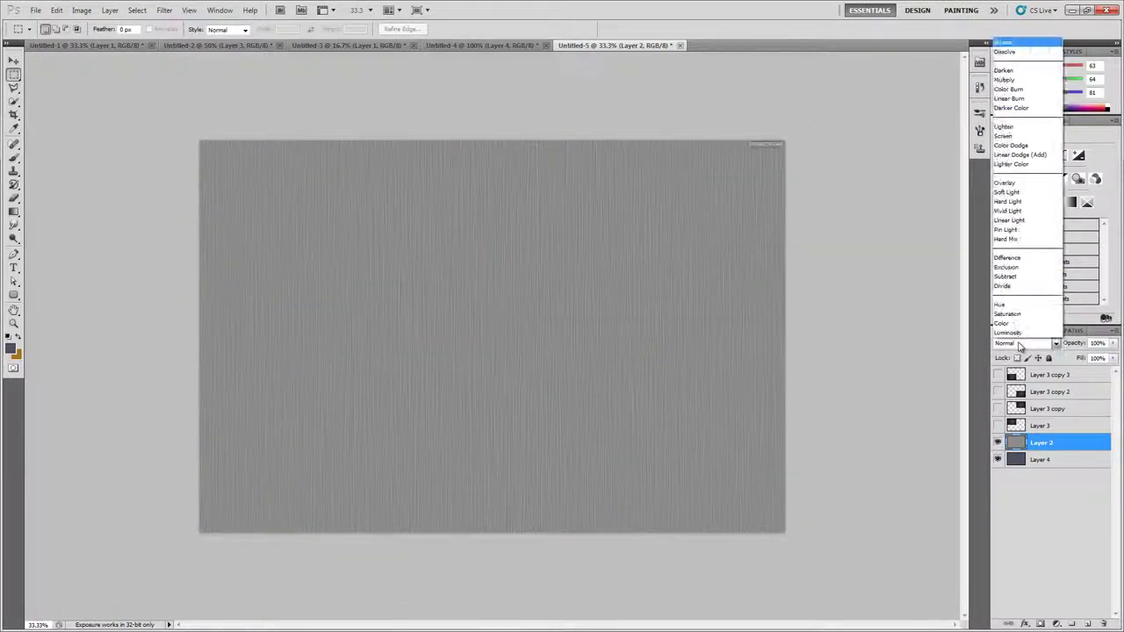
pyautogui.click(1013, 221)
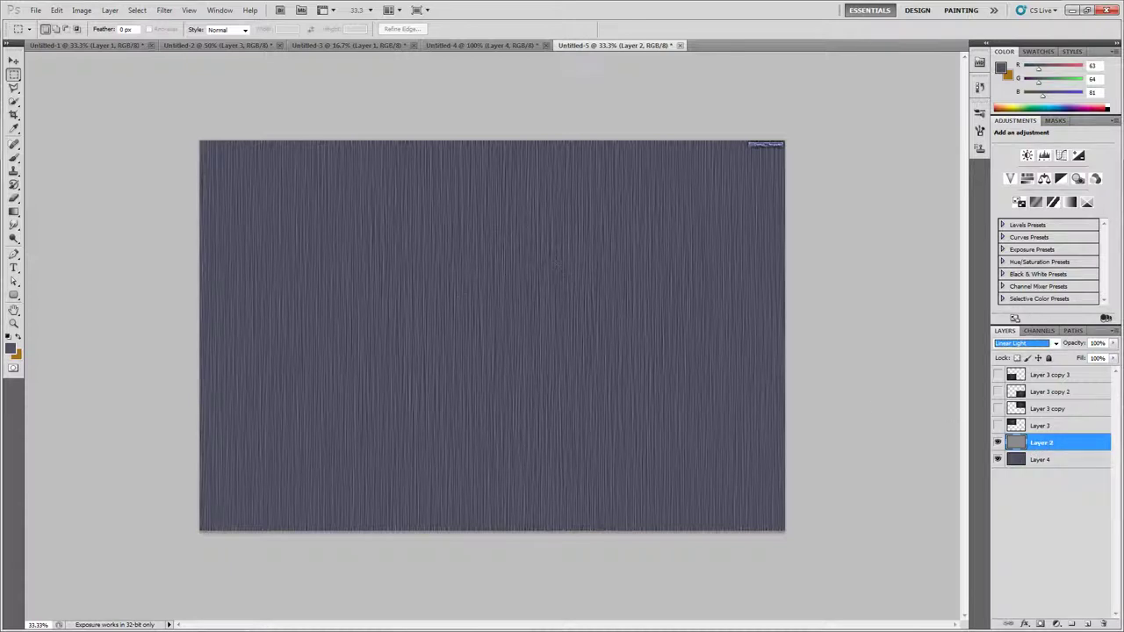
# - Increase Layer 2's contrast with Curves: black point at input 22, white point moved inward, and a point at input 88, output 76
pyautogui.click(81, 10)
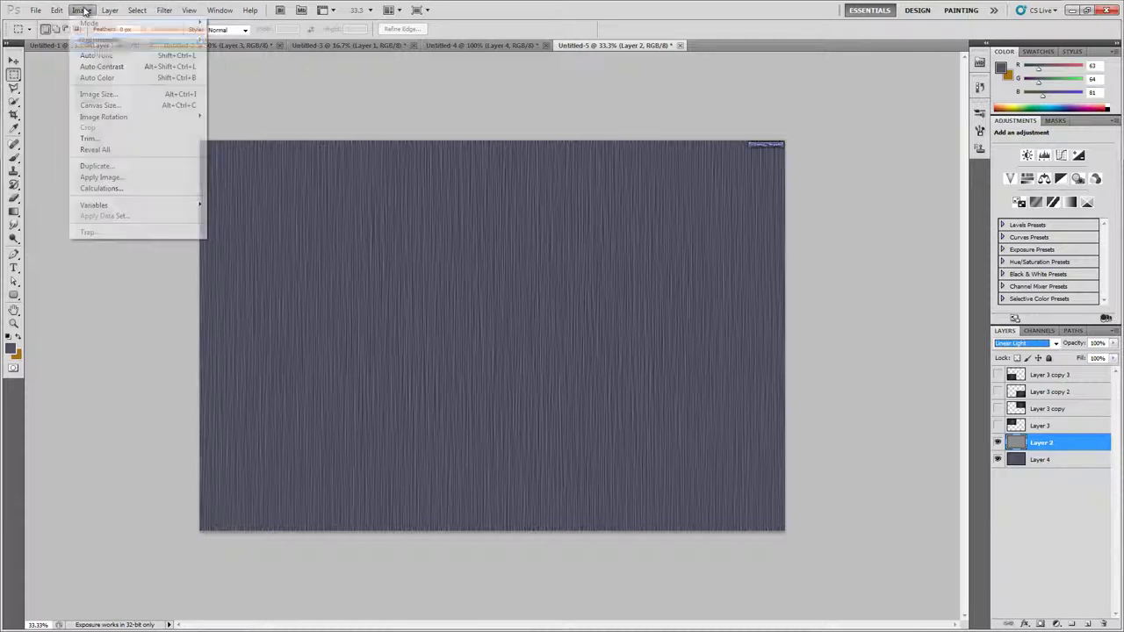
pyautogui.moveTo(141, 41)
pyautogui.click(230, 60)
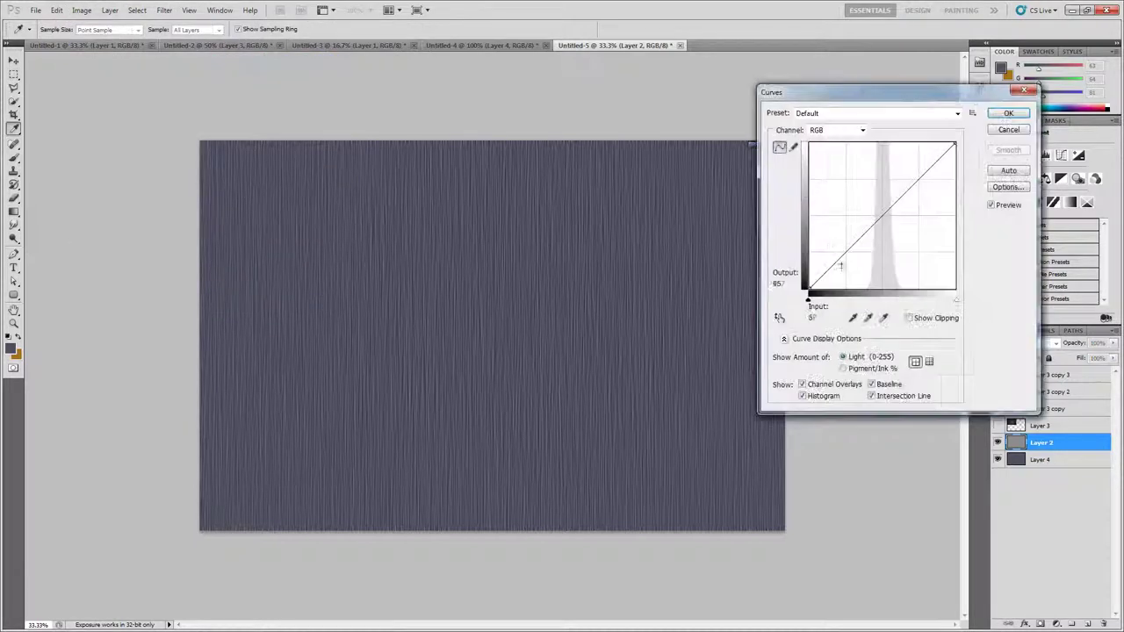
pyautogui.moveTo(812, 286)
pyautogui.mouseDown()
pyautogui.moveTo(836, 289)
pyautogui.moveTo(821, 290)
pyautogui.mouseUp()
pyautogui.click(879, 229)
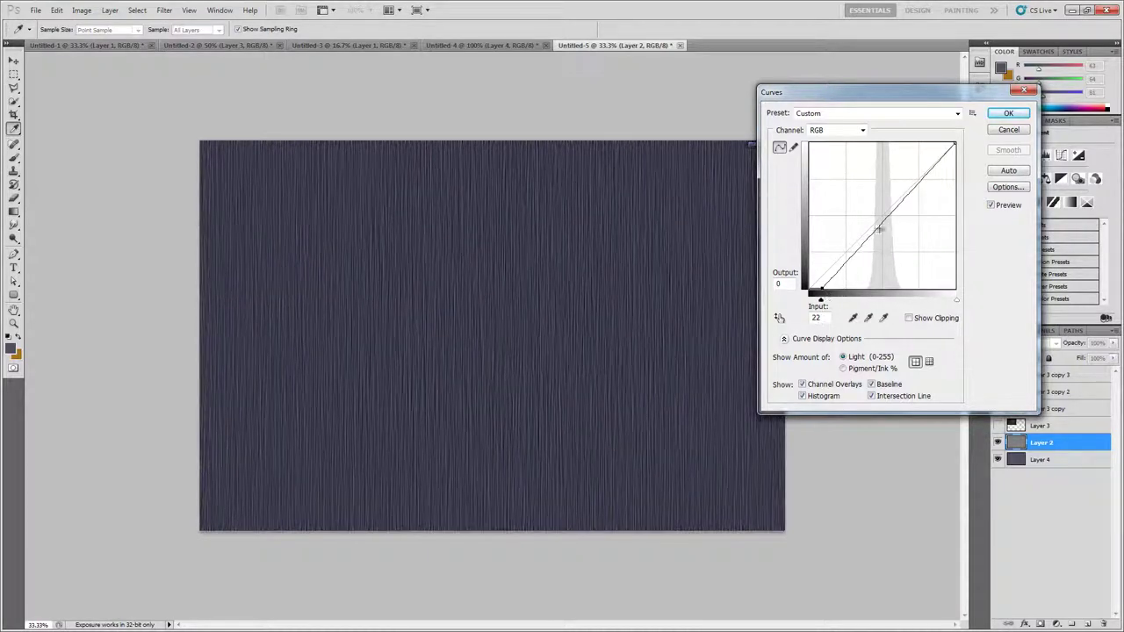
pyautogui.moveTo(945, 142); pyautogui.dragTo(928, 143)
pyautogui.moveTo(855, 243); pyautogui.dragTo(860, 244)
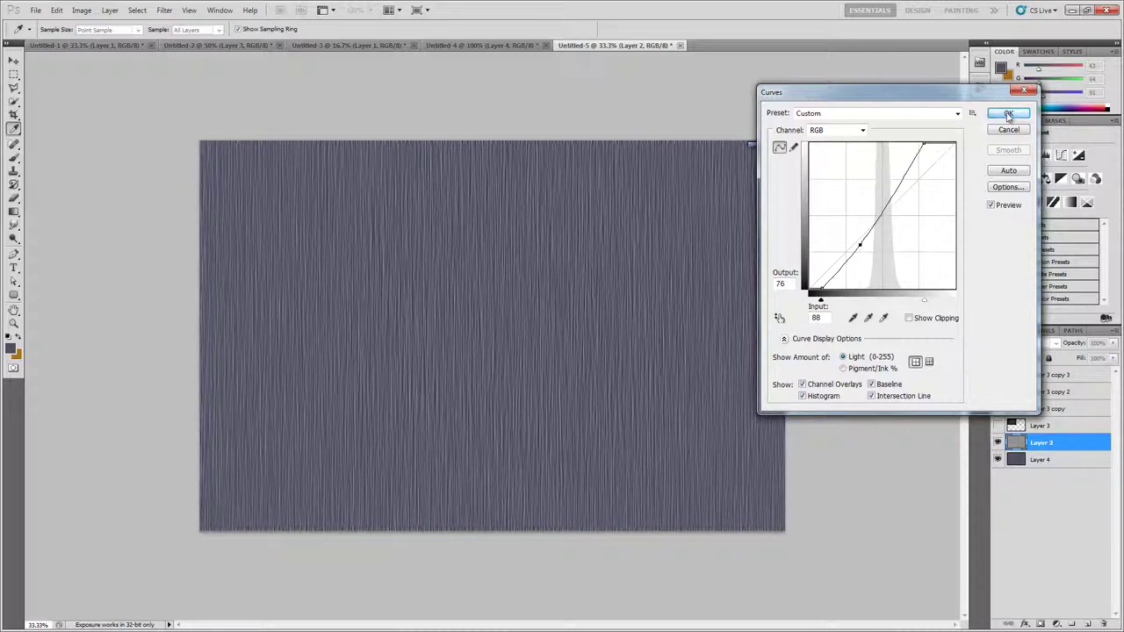
pyautogui.click(1009, 115)
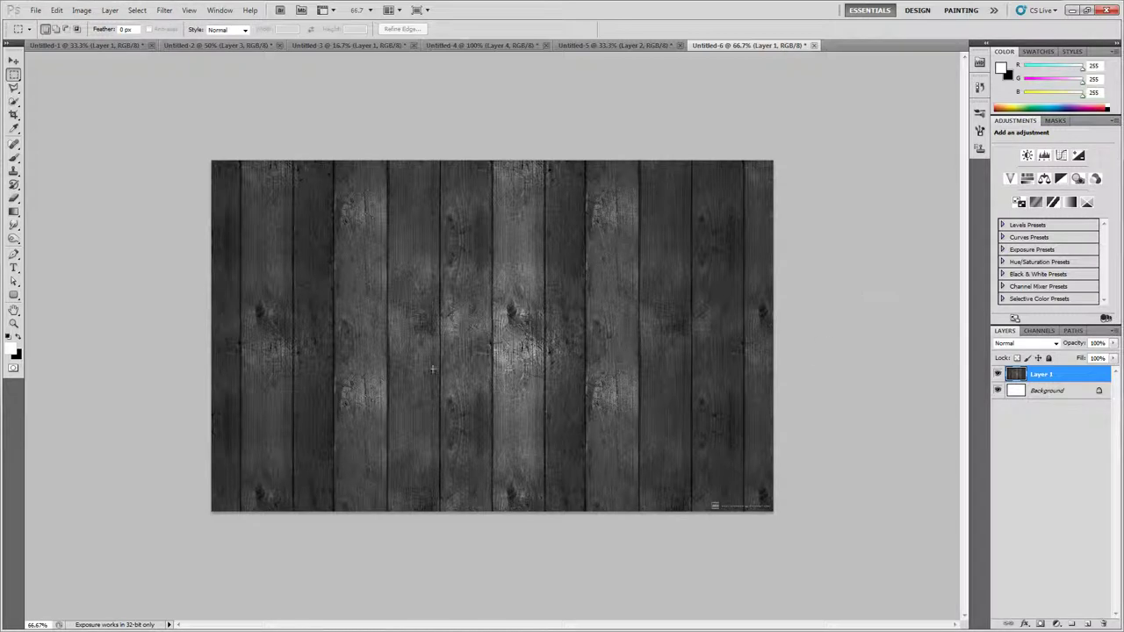
# - Duplicate the wood plank layer in Untitled-6 and hide the original Layer 1
pyautogui.hotkey('ctrl', 'j')
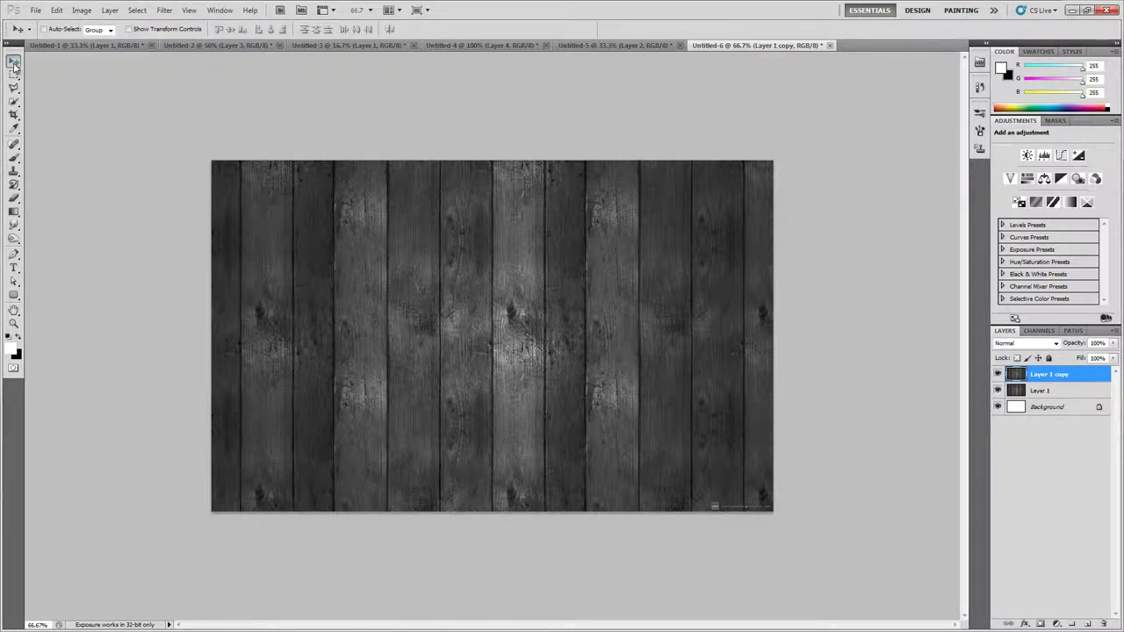
pyautogui.press('v')
pyautogui.click(998, 391)
# - Darken the bright patches on the wood planks using the Burn tool with the Highlights range at 50% exposure
pyautogui.click(13, 238)
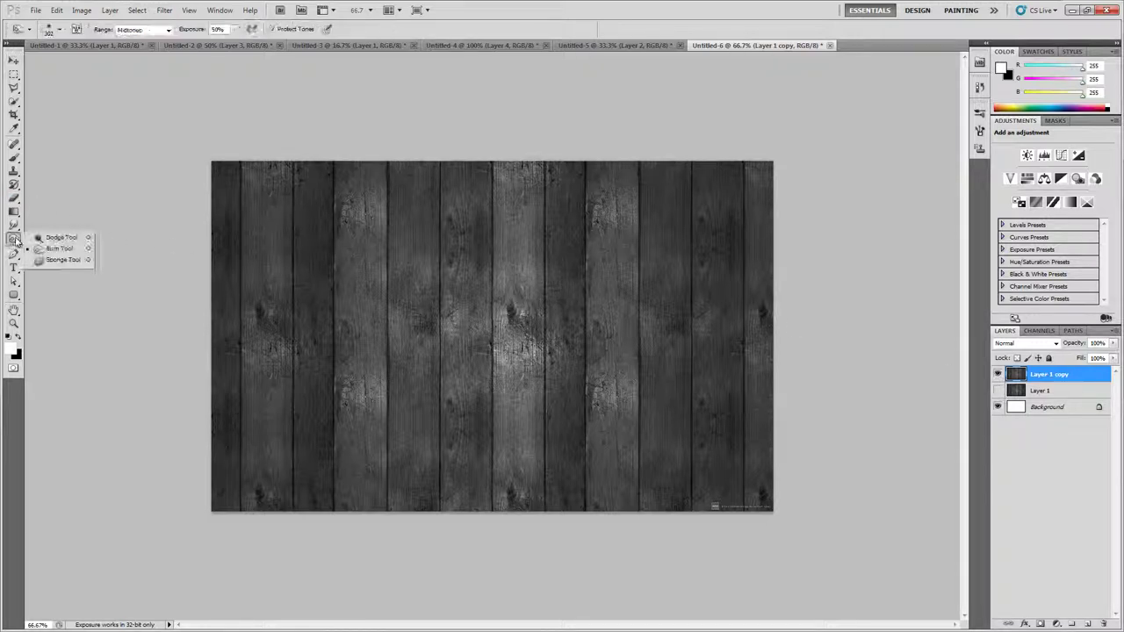
pyautogui.click(49, 251)
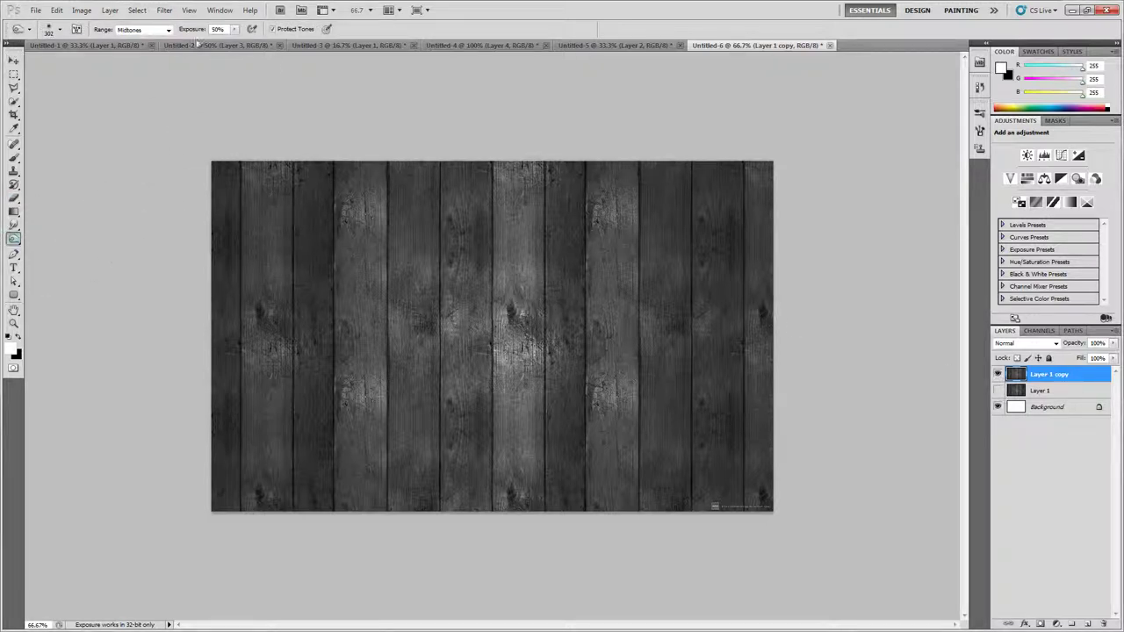
pyautogui.click(158, 32)
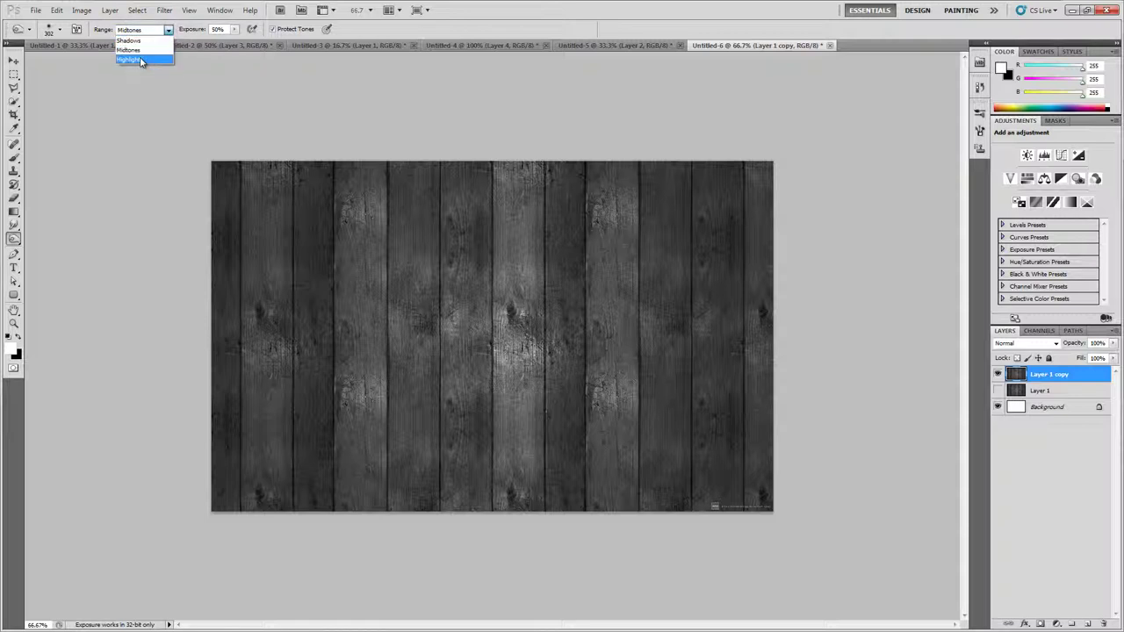
pyautogui.click(140, 61)
pyautogui.click(547, 295)
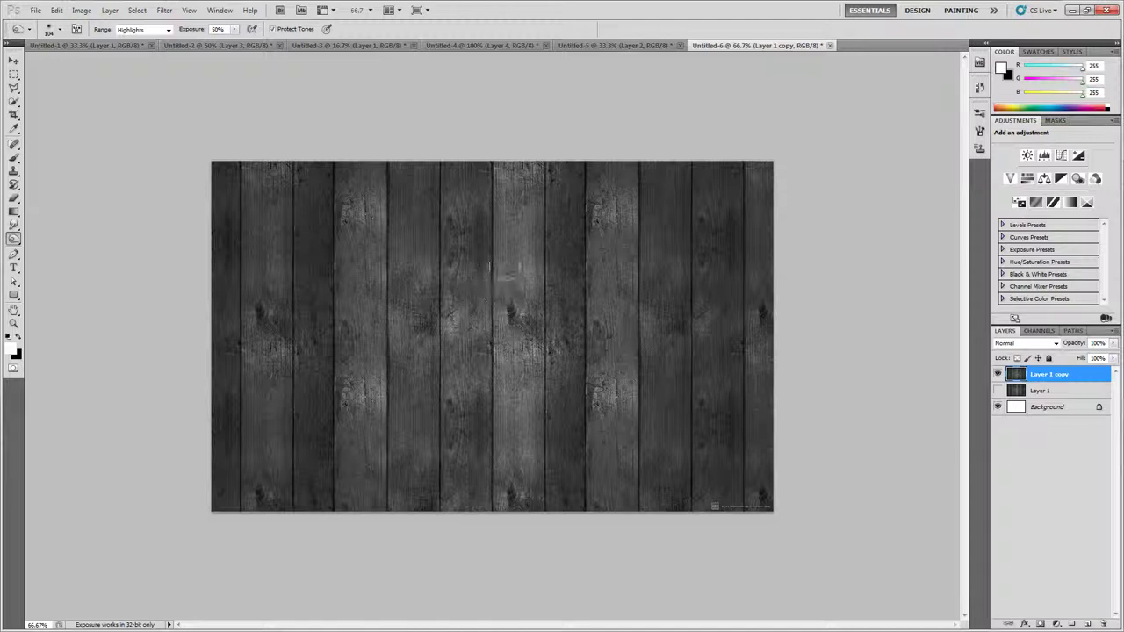
pyautogui.moveTo(376, 378)
pyautogui.mouseDown()
pyautogui.moveTo(382, 437)
pyautogui.moveTo(359, 386)
pyautogui.mouseUp()
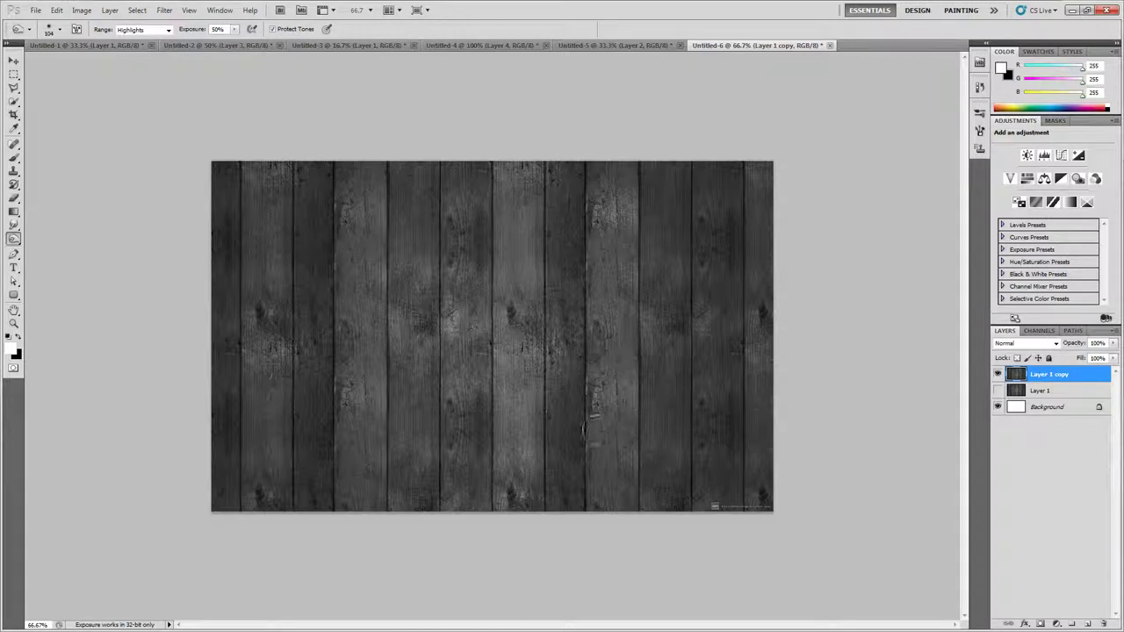
pyautogui.moveTo(590, 427); pyautogui.dragTo(610, 207)
pyautogui.click(477, 309)
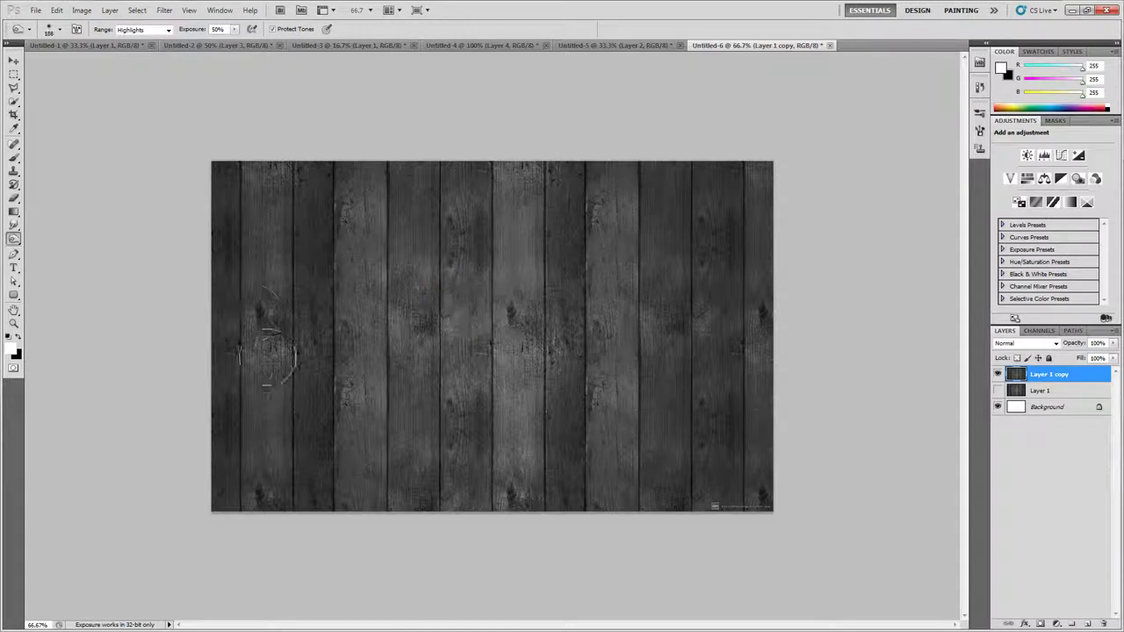
# - Raise the Burn exposure to 69% and darken the remaining bright patches on the planks
pyautogui.click(235, 30)
pyautogui.moveTo(235, 39); pyautogui.dragTo(250, 44)
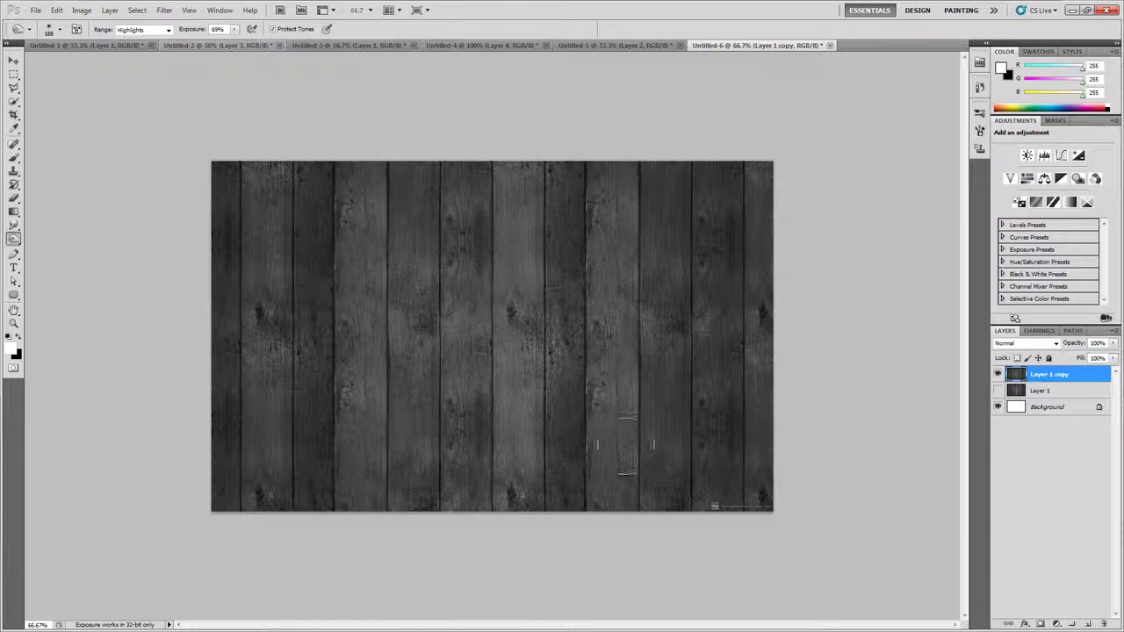
pyautogui.press('v')
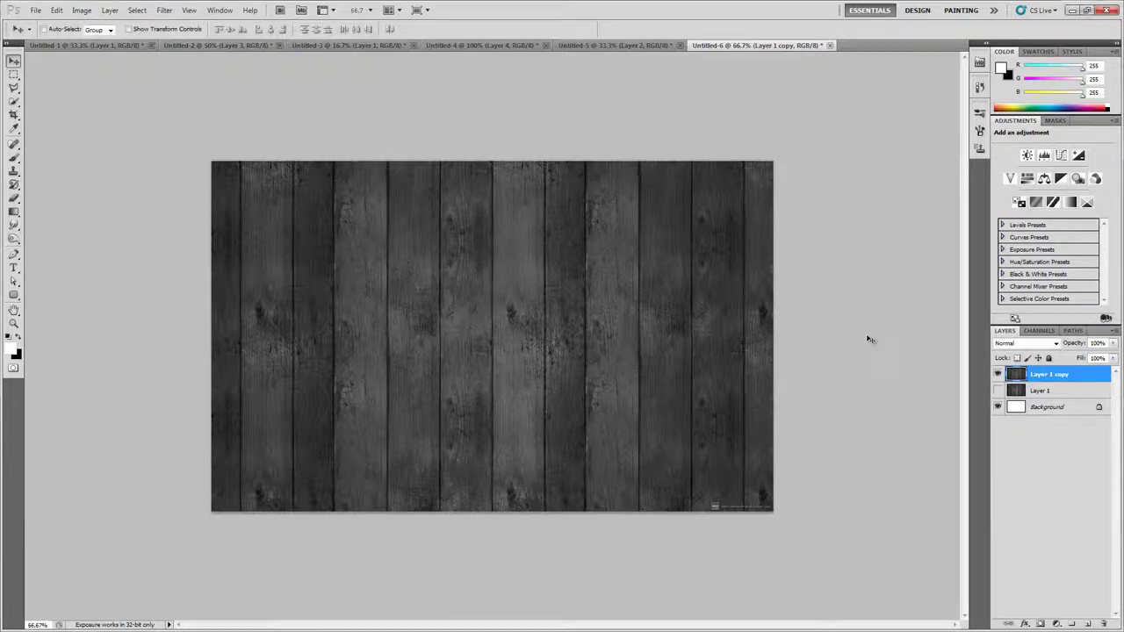
# - Duplicate the burned wood layer within the same document and hide the Layer 1 copy beneath it
pyautogui.rightClick(1062, 375)
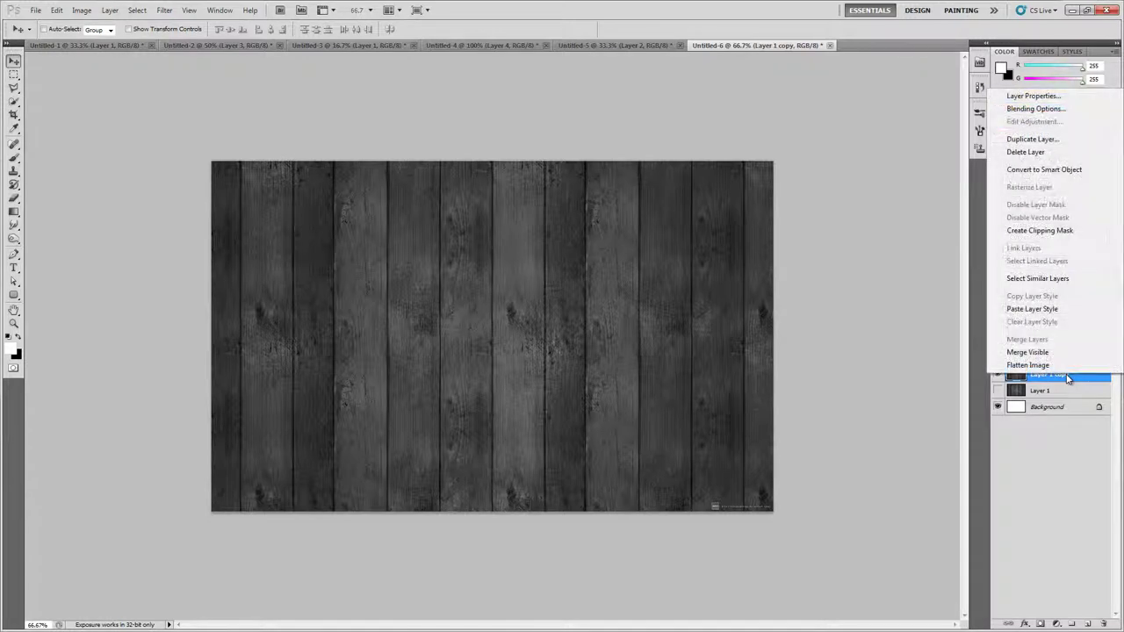
pyautogui.click(1035, 139)
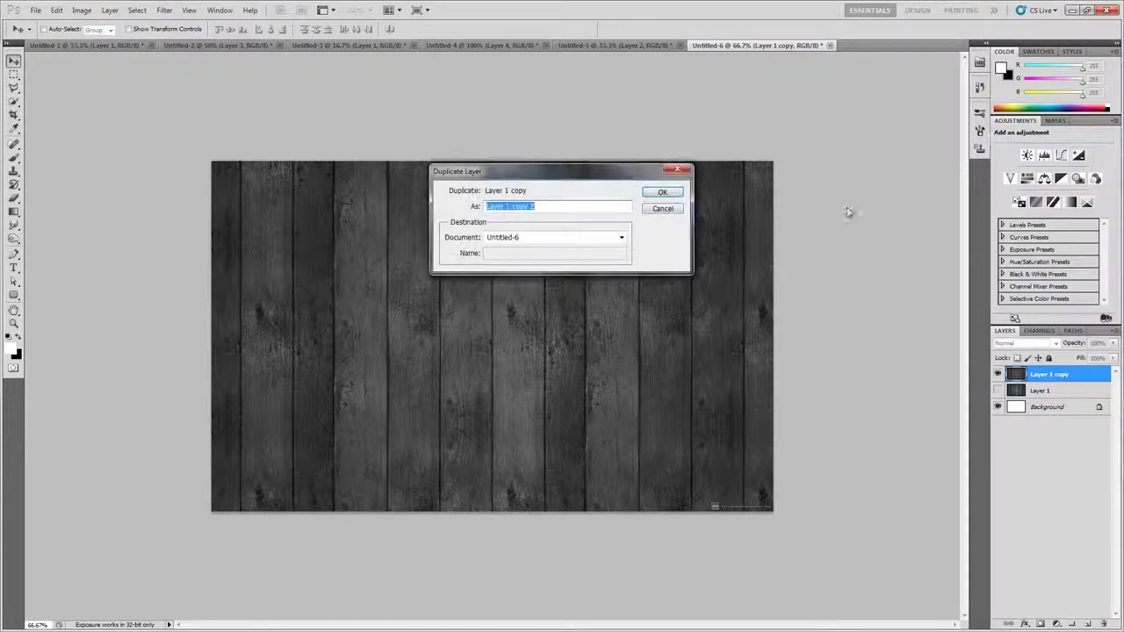
pyautogui.click(675, 194)
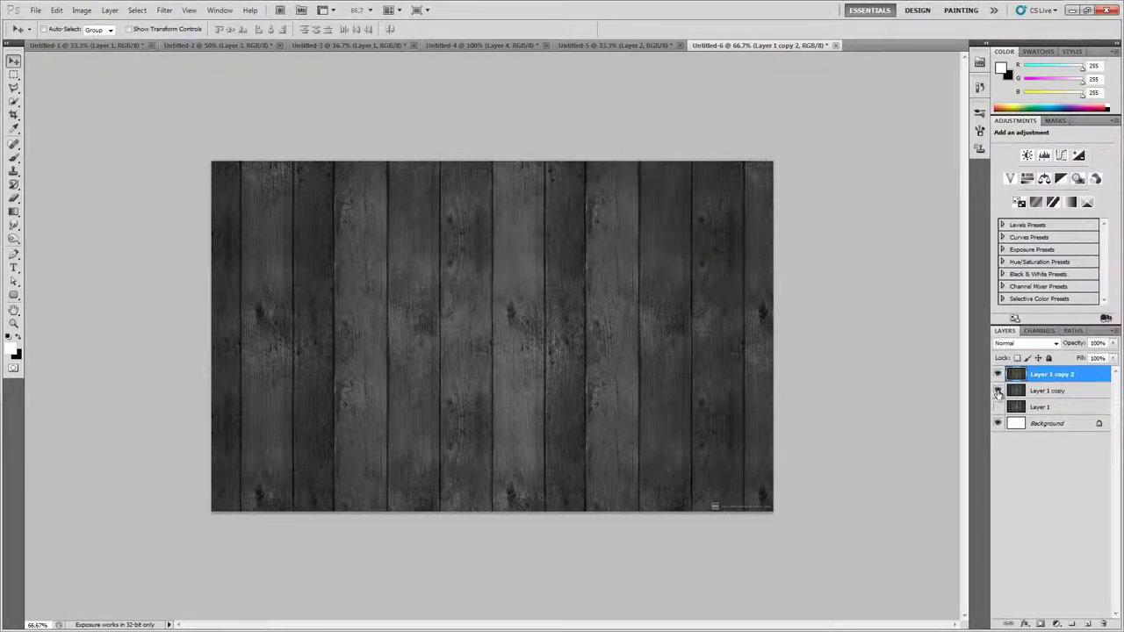
# - Apply the High Pass filter to Layer 1 copy 2 with a small radius that keeps only the fine wood grain
pyautogui.click(164, 11)
pyautogui.moveTo(189, 243)
pyautogui.click(313, 249)
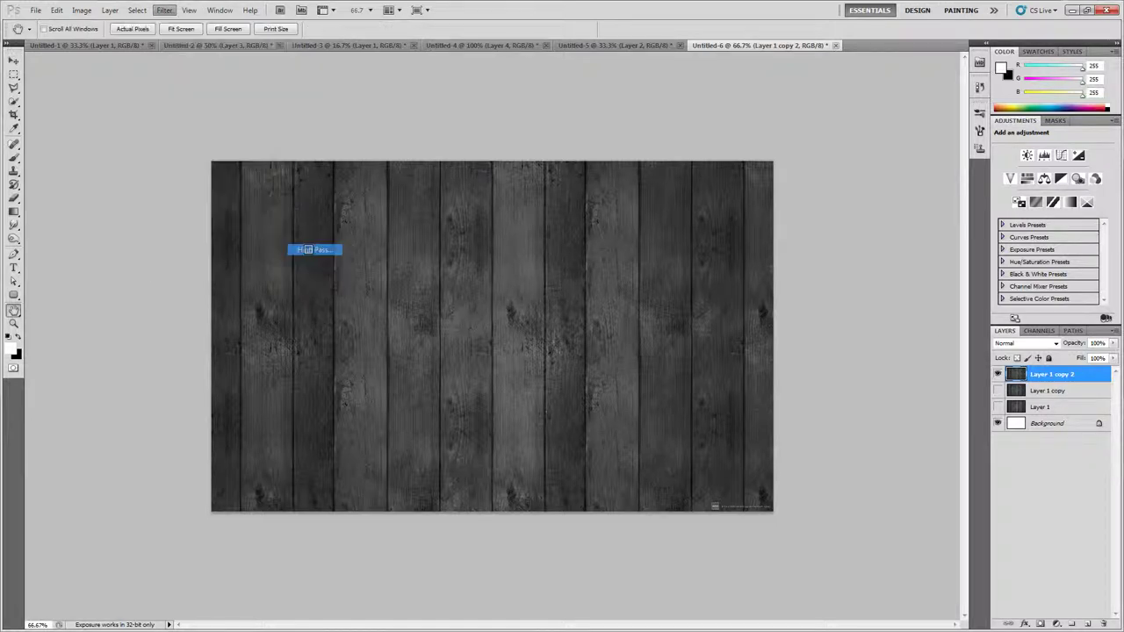
pyautogui.moveTo(705, 328); pyautogui.dragTo(712, 328)
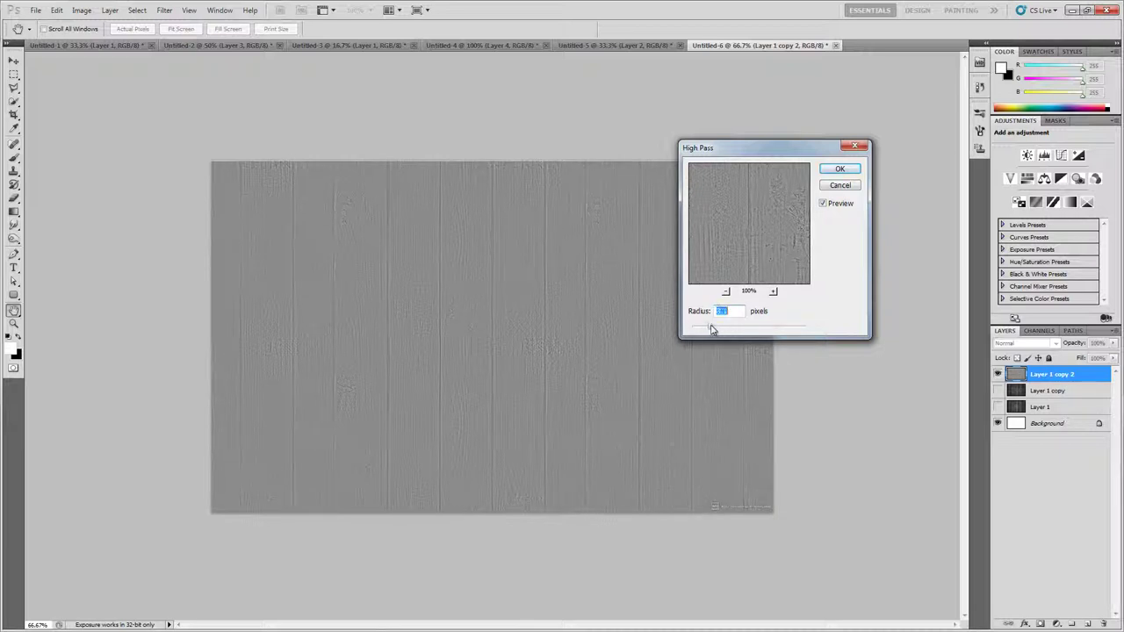
pyautogui.click(839, 169)
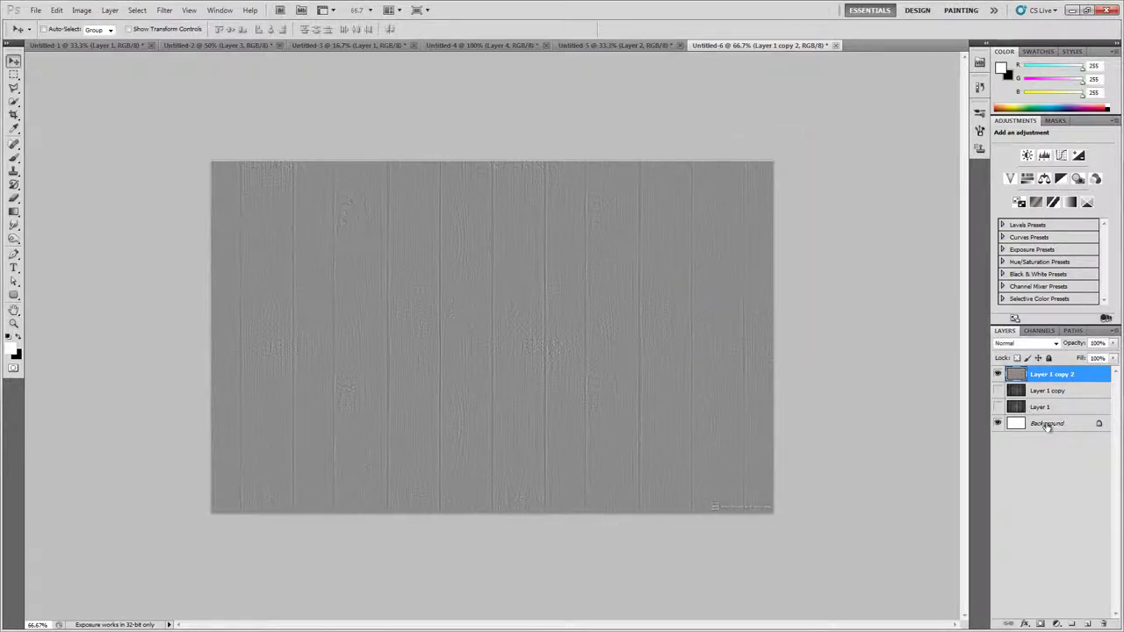
# - Hide Layer 1 copy 2 and fill the Background layer with dark grey, RGB 80, 80, 80
pyautogui.click(1047, 426)
pyautogui.click(998, 374)
pyautogui.click(11, 350)
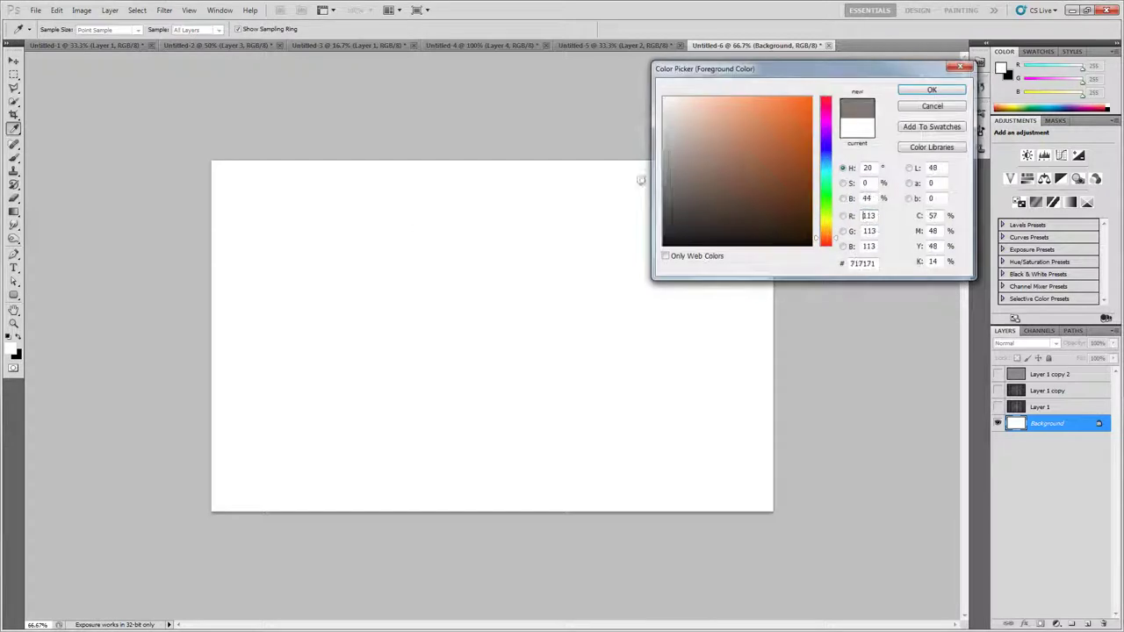
pyautogui.moveTo(641, 180); pyautogui.dragTo(604, 196)
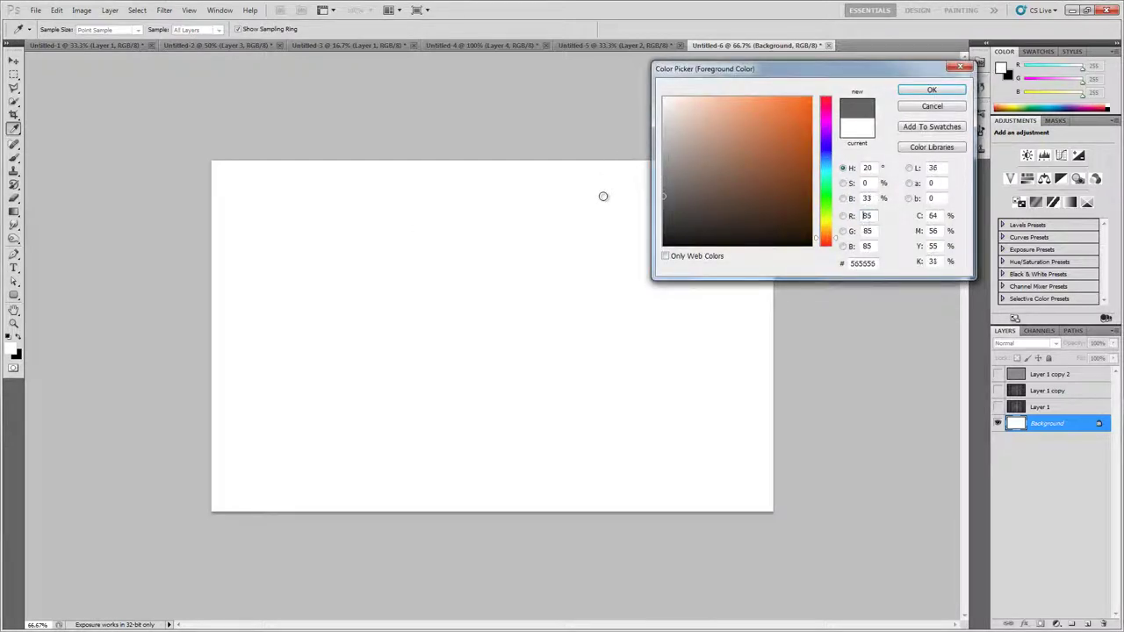
pyautogui.click(924, 94)
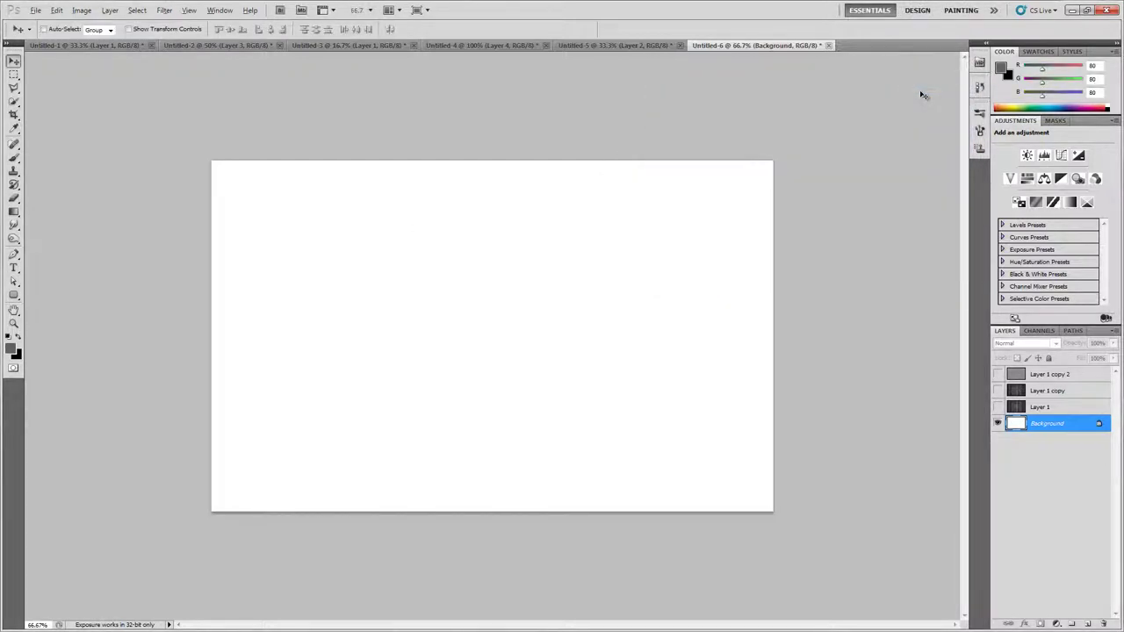
pyautogui.hotkey('alt', 'BackSpace')
# - Show the high-pass Layer 1 copy 2, try Linear Light on it, and settle on the Vivid Light blend mode
pyautogui.click(1064, 374)
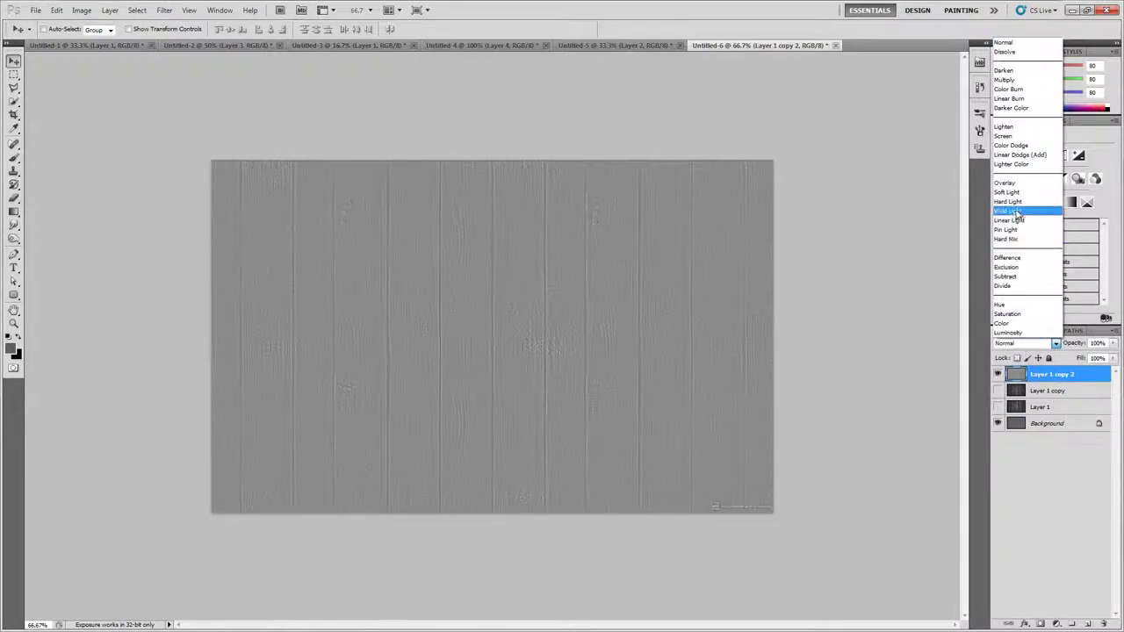
pyautogui.click(1014, 219)
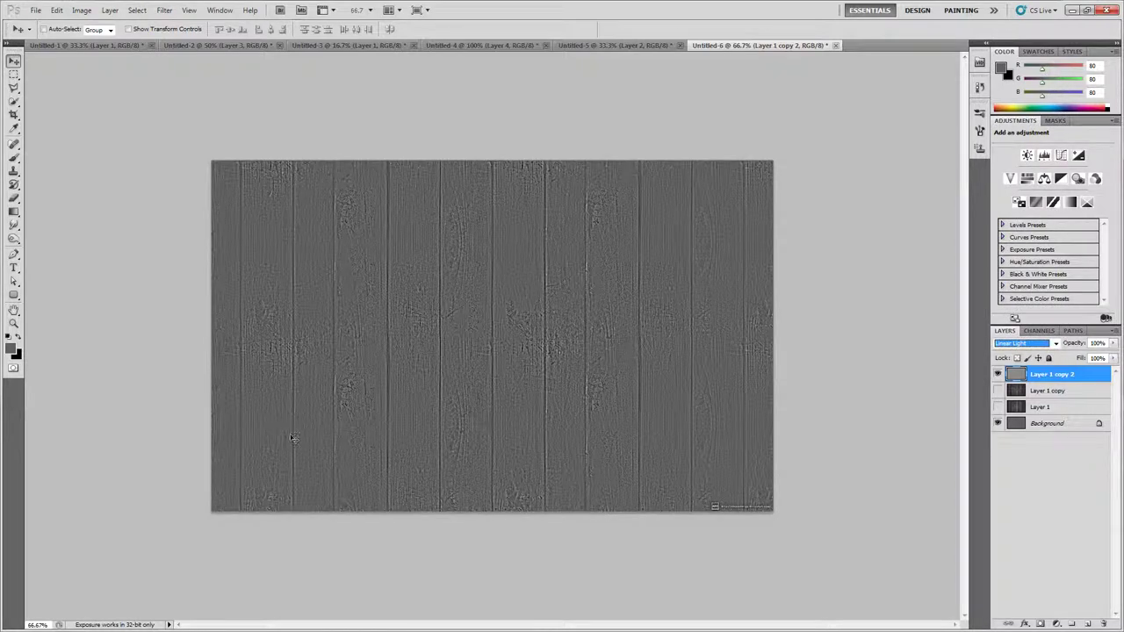
pyautogui.click(1054, 345)
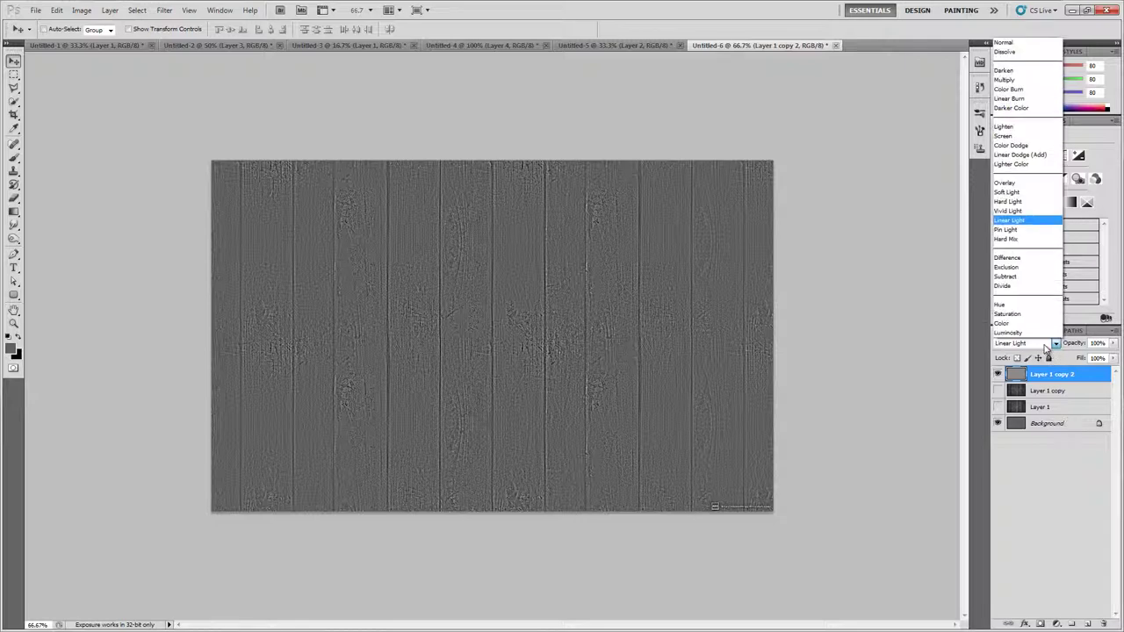
pyautogui.click(1027, 212)
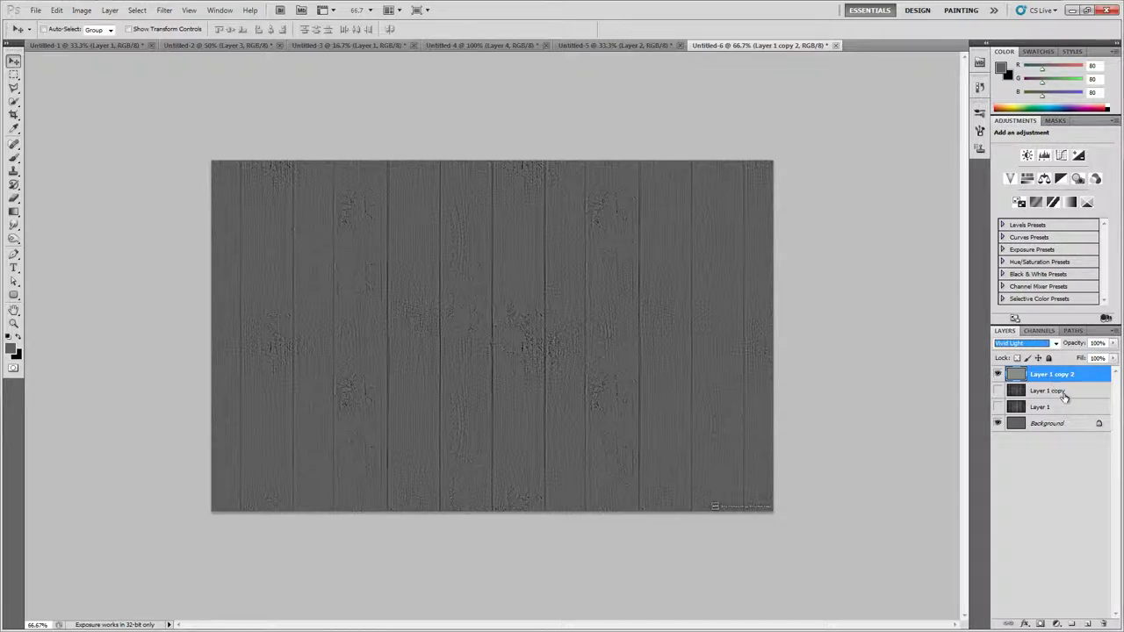
# - Show the burned Layer 1 copy, move it above Layer 1 copy 2, and toggle its visibility to compare
pyautogui.click(1062, 391)
pyautogui.click(997, 391)
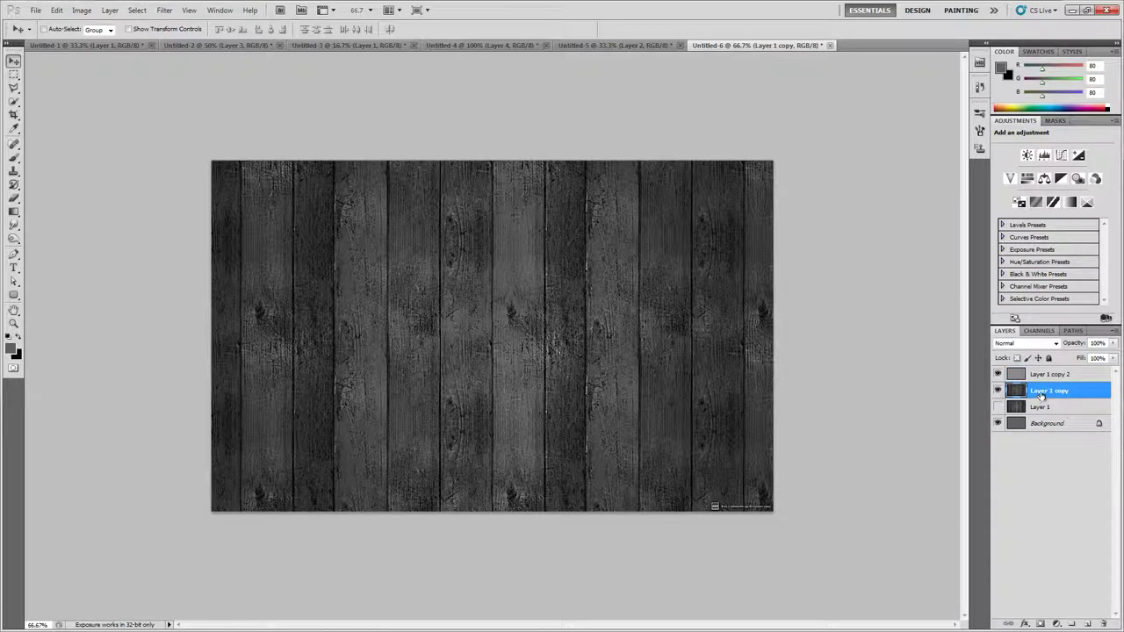
pyautogui.moveTo(1042, 397); pyautogui.dragTo(1047, 372)
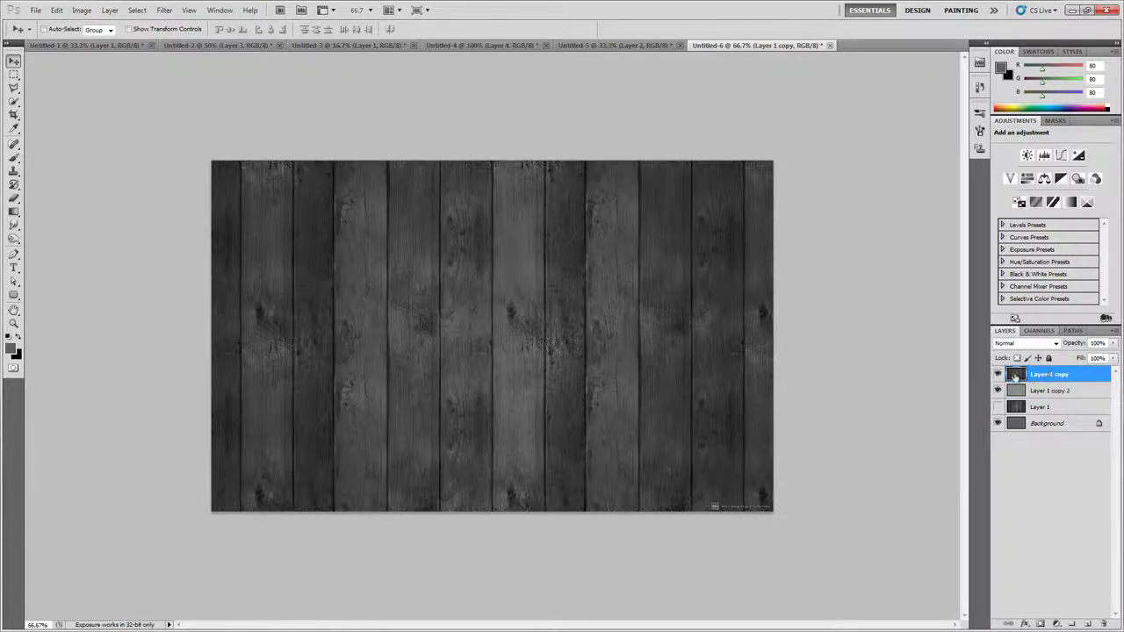
pyautogui.click(998, 375)
pyautogui.click(998, 375)
# - Set Layer 1 copy to the Soft Light blend mode at 55% opacity
pyautogui.click(1034, 343)
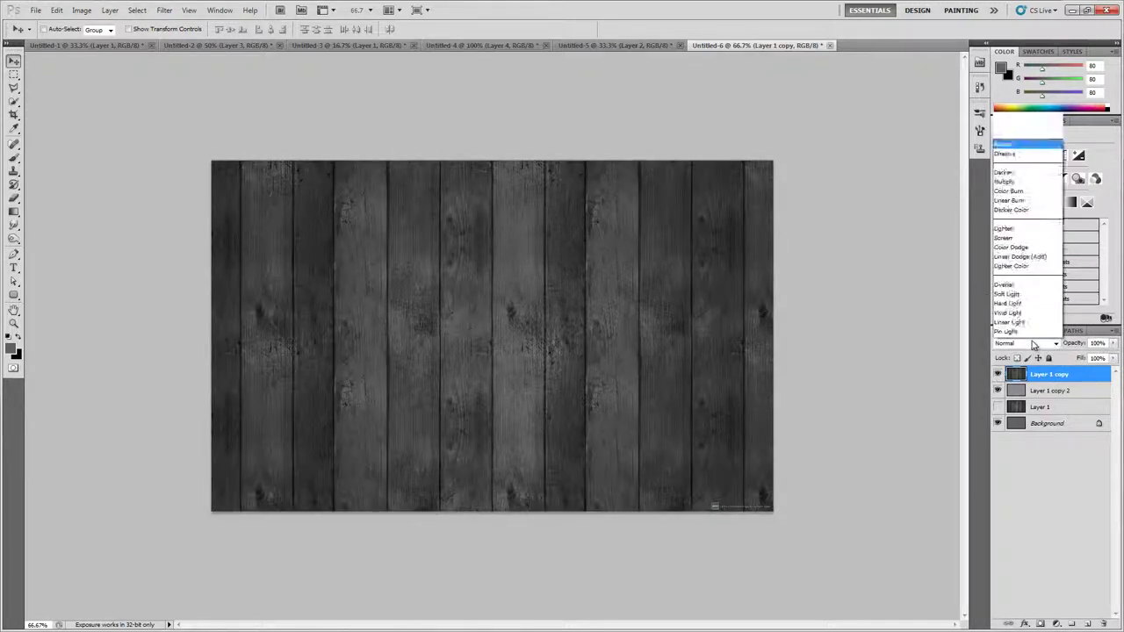
pyautogui.click(1017, 193)
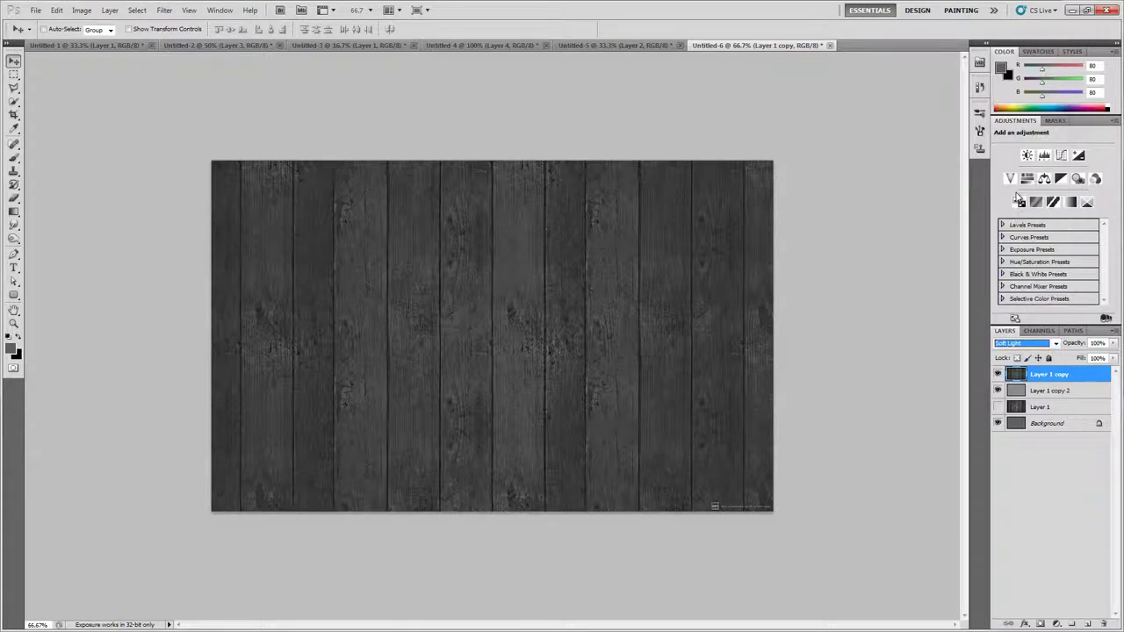
pyautogui.moveTo(1094, 358)
pyautogui.mouseDown()
pyautogui.moveTo(1054, 358)
pyautogui.moveTo(1123, 357)
pyautogui.moveTo(1079, 358)
pyautogui.moveTo(1092, 356)
pyautogui.mouseUp()
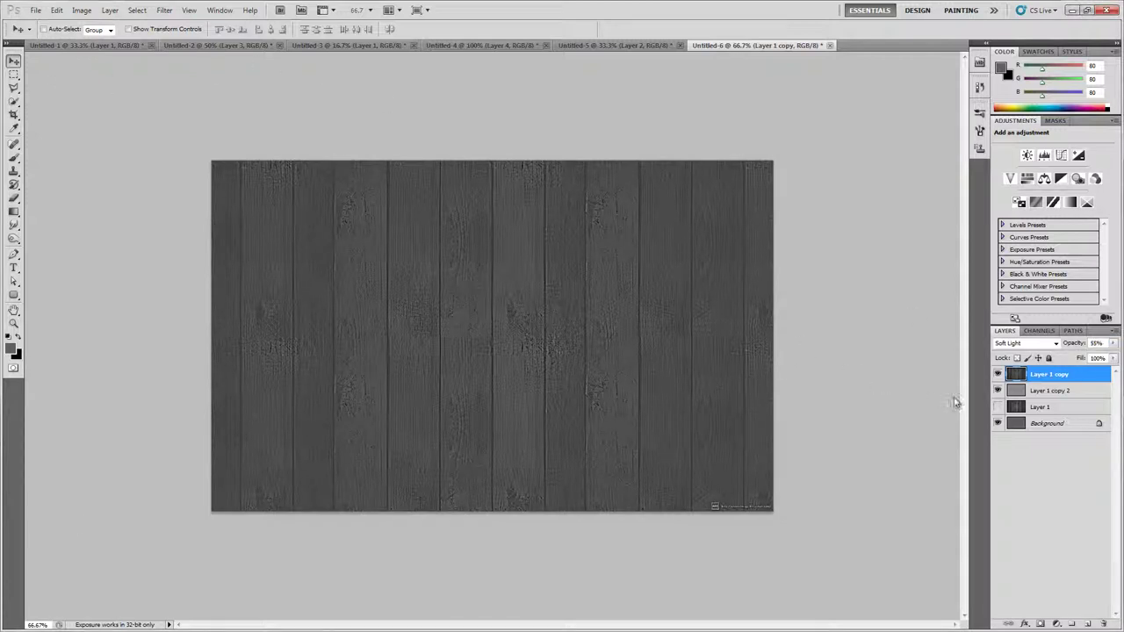
# - Move the original Layer 1 to the top of the stack, toggle it to compare before and after, and leave it hidden
pyautogui.moveTo(1050, 406); pyautogui.dragTo(1071, 371)
pyautogui.click(998, 374)
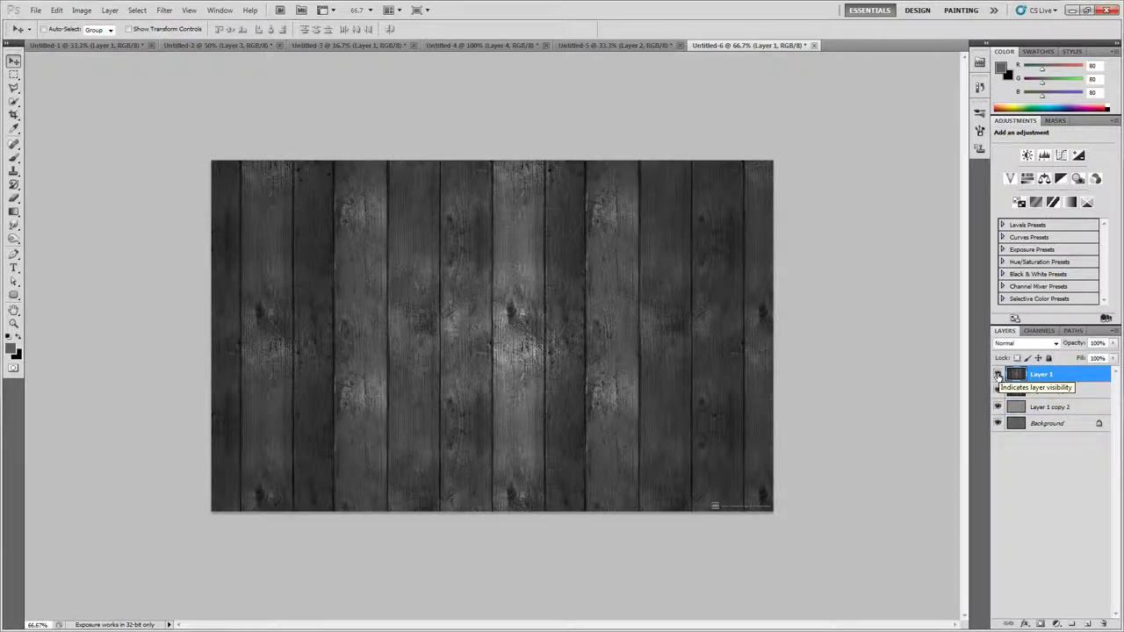
pyautogui.click(998, 374)
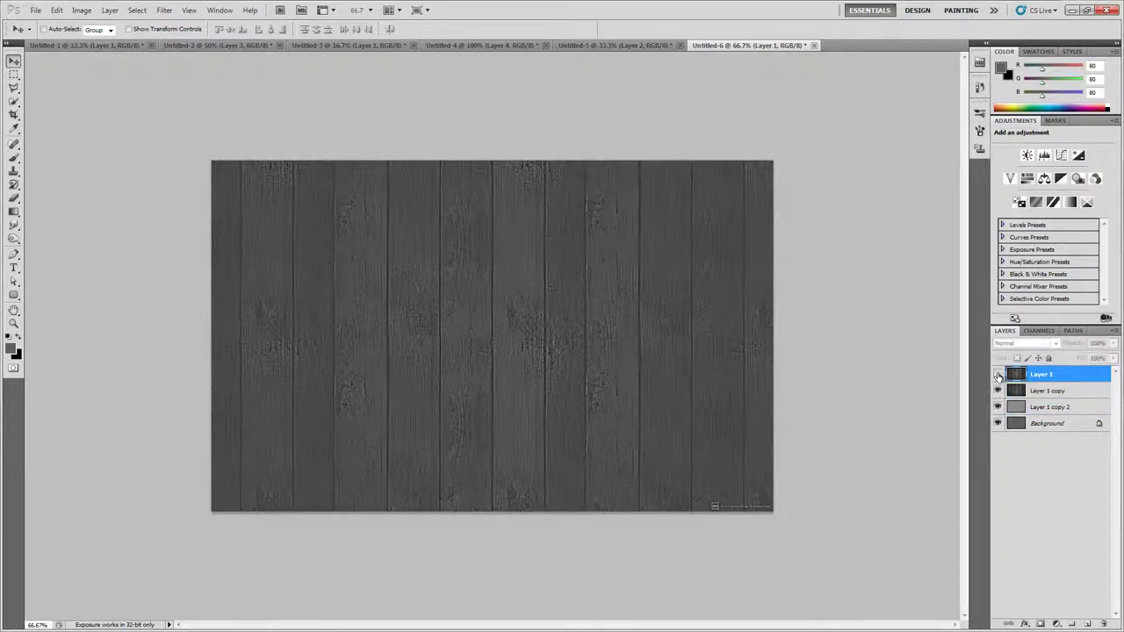
pyautogui.click(1050, 390)
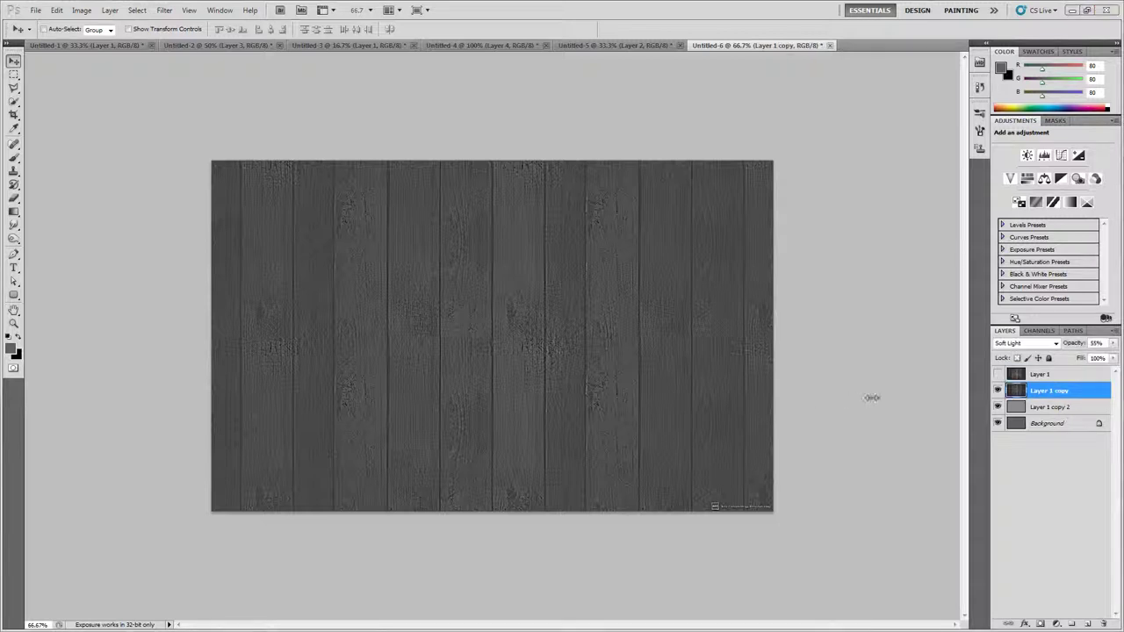
pyautogui.click(997, 374)
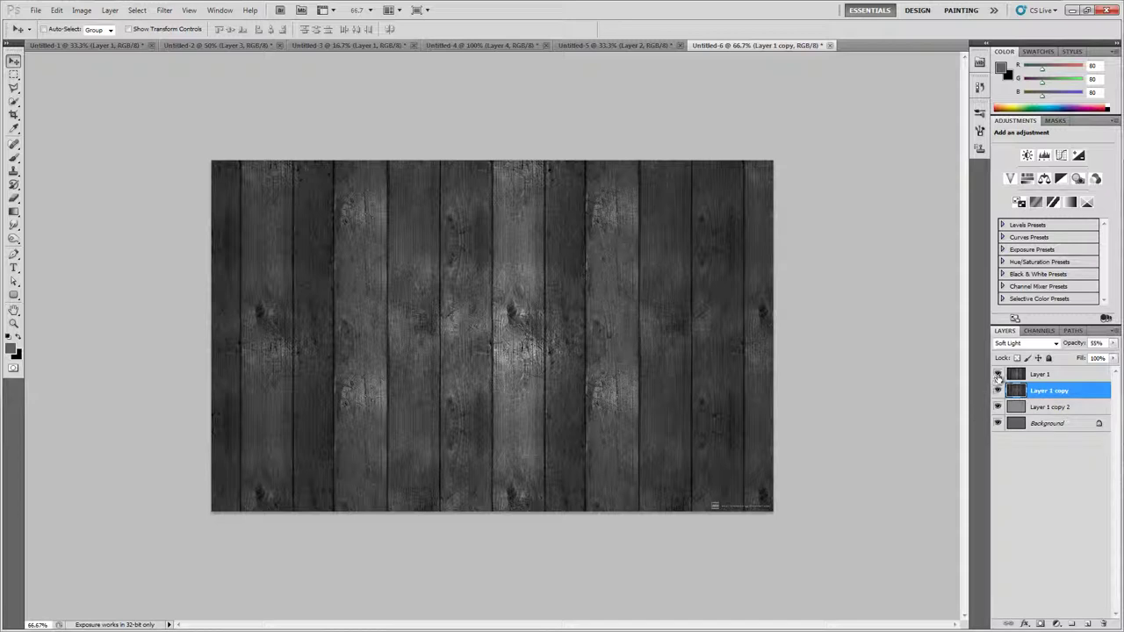
pyautogui.click(998, 375)
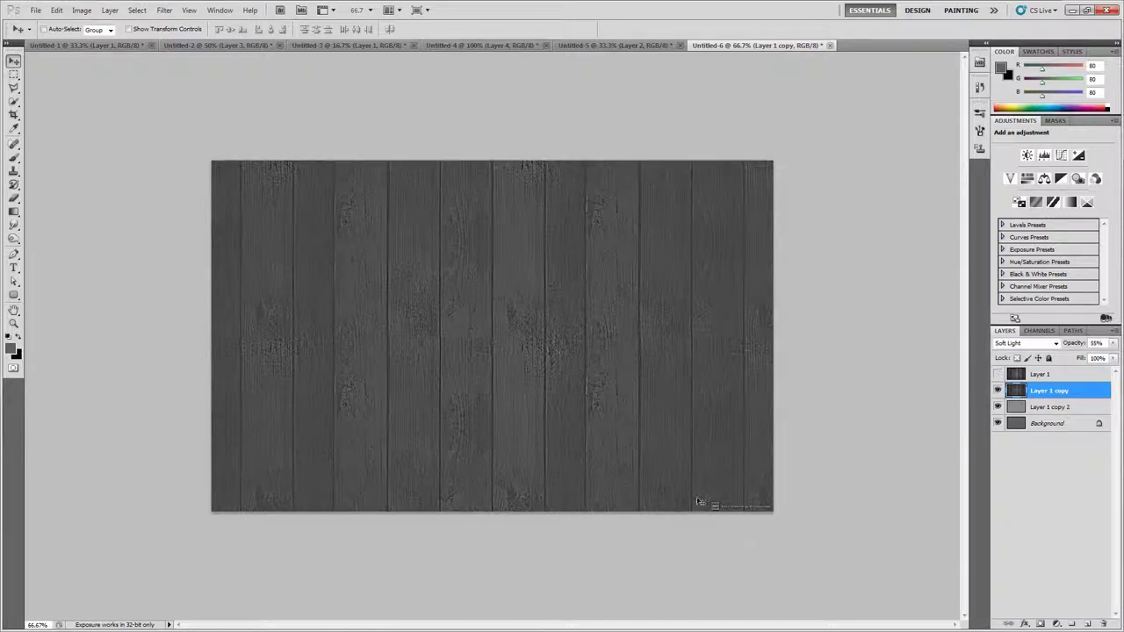